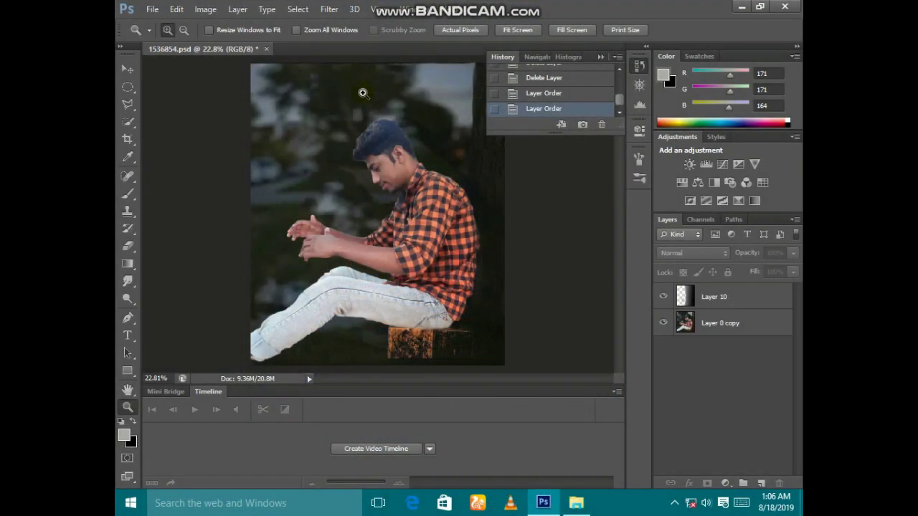
Step: Check the man's face up close, return to full view, and select Layer 10
click(361, 184)
key(ctrl+0)
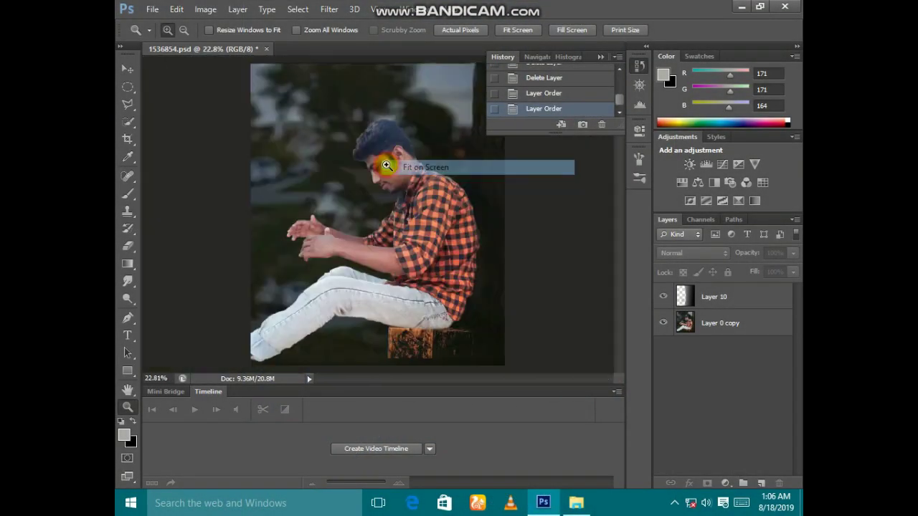
click(724, 296)
Step: Drag 7-2-earth-png-pic-thumb from New folder (3) into the Photoshop document
click(741, 6)
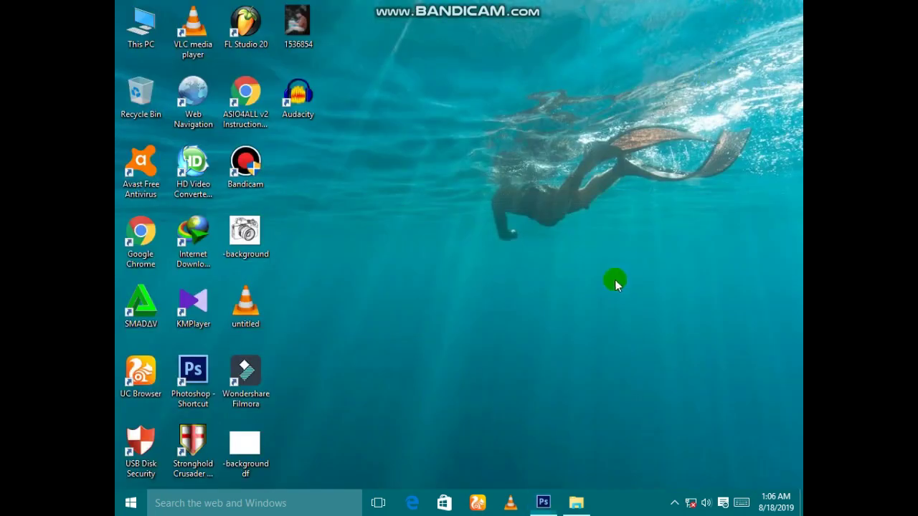
click(575, 504)
scroll(524, 326, up, 5)
scroll(523, 326, up, 5)
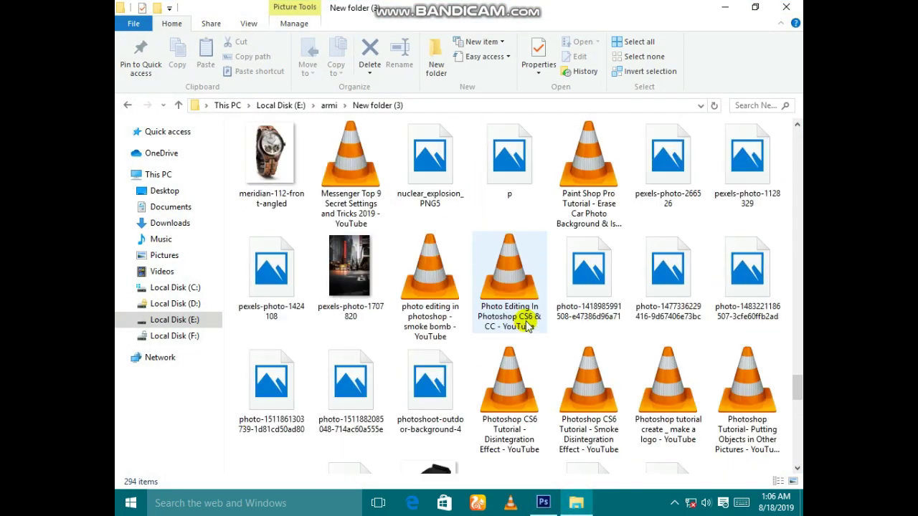
scroll(526, 324, up, 5)
scroll(525, 325, up, 5)
scroll(525, 324, up, 5)
scroll(526, 325, up, 5)
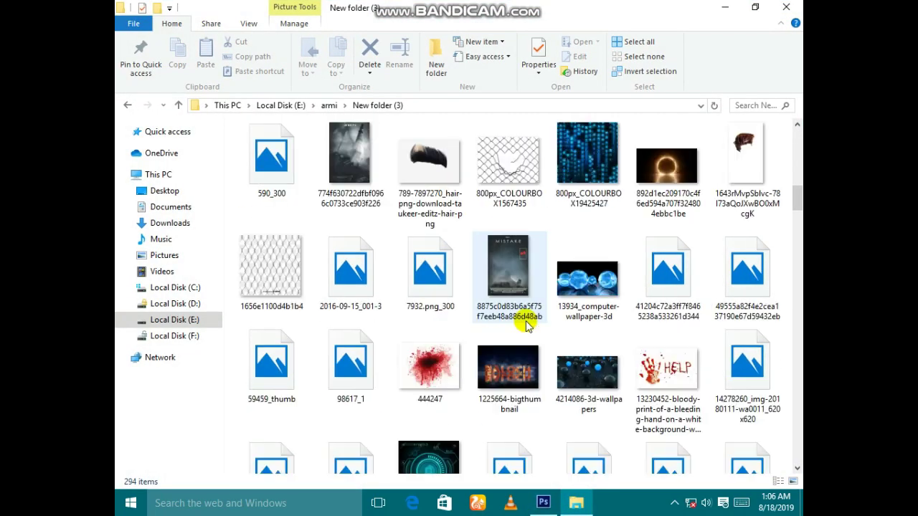
scroll(526, 325, up, 5)
mouse_move(337, 340)
mouse_down()
mouse_move(485, 374)
mouse_move(469, 342)
mouse_up()
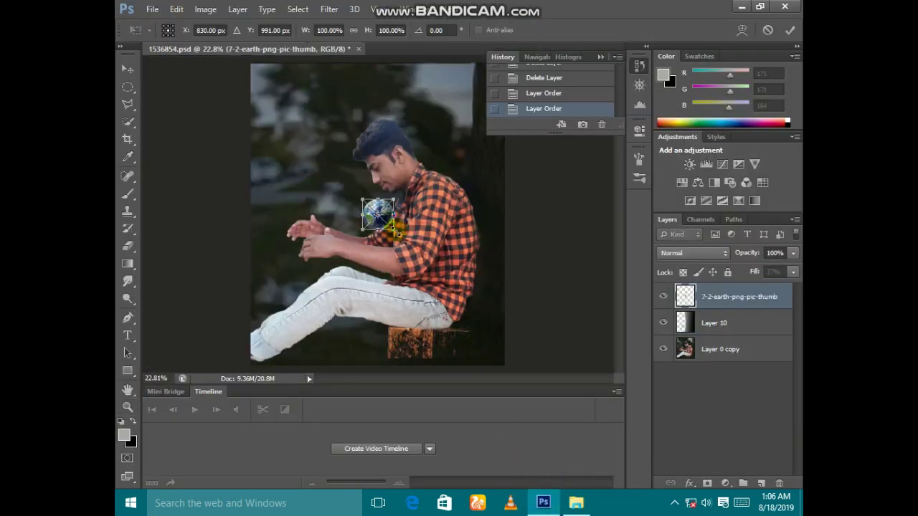
Step: Enlarge the earth, place it over the lap between the hands, and fade its Fill to 15%
drag(394, 229, 465, 287)
drag(409, 242, 324, 260)
drag(373, 213, 369, 225)
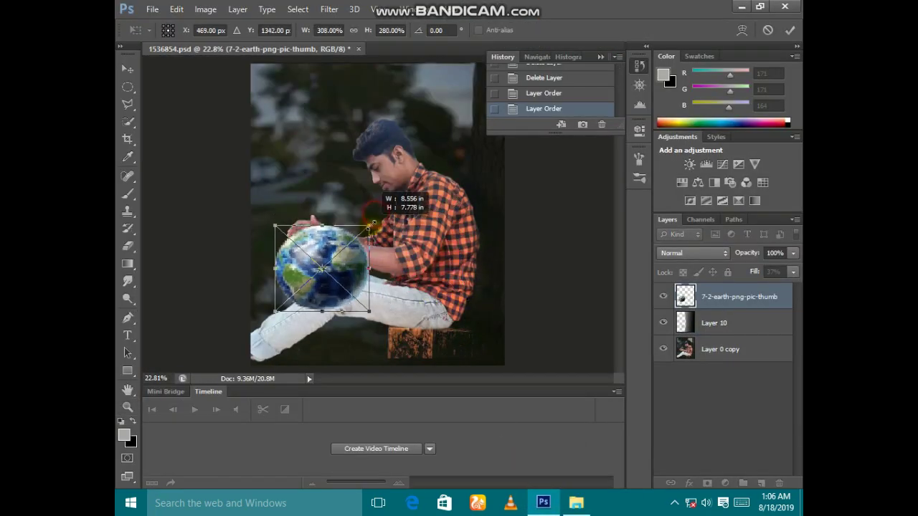
click(793, 272)
click(389, 196)
mouse_move(792, 272)
mouse_down()
mouse_move(778, 284)
mouse_move(746, 276)
mouse_up()
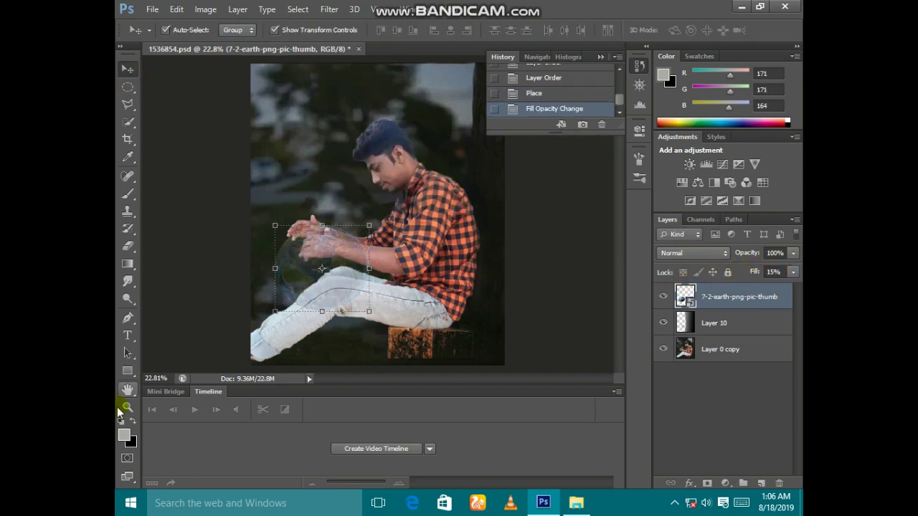
click(128, 406)
Step: Zoom in on the hands and nudge the faint globe slightly right and down
click(299, 262)
click(313, 277)
key(v)
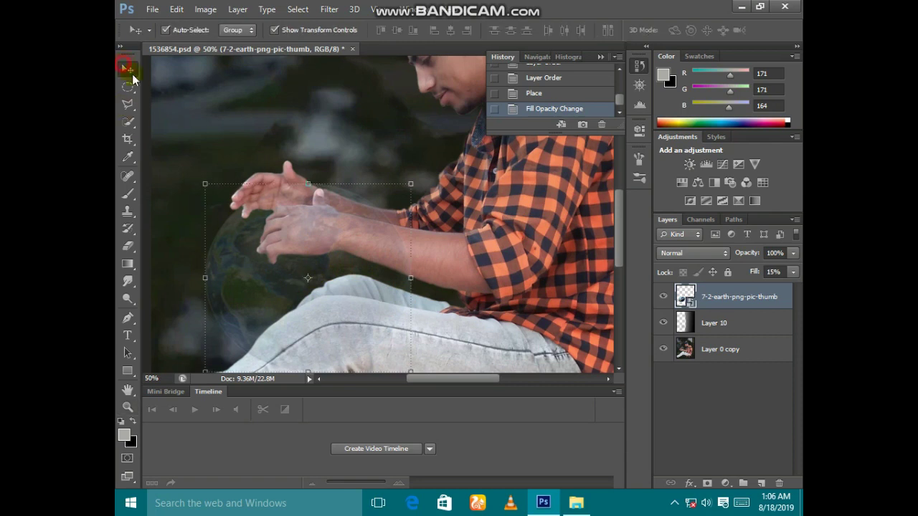
drag(342, 286, 365, 289)
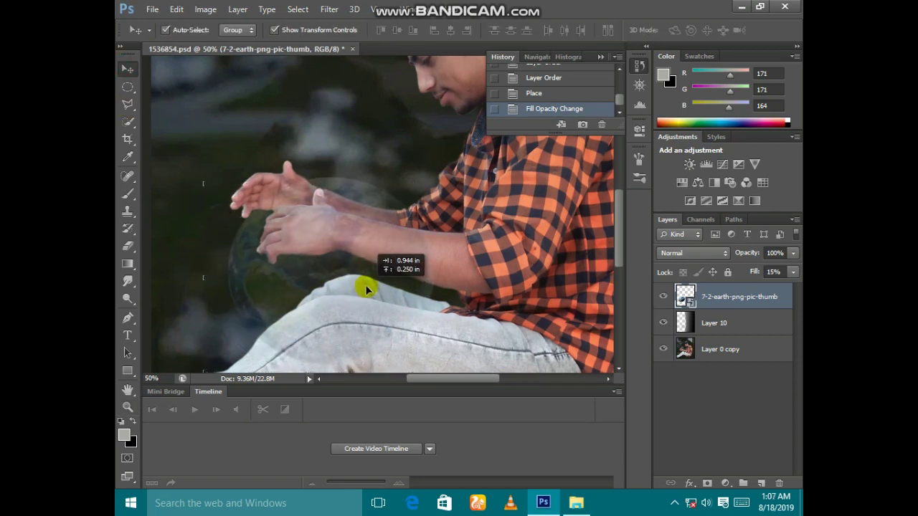
drag(365, 289, 361, 283)
Step: Zoom to 200% on the forearm and begin erasing on the earth smart object
click(128, 407)
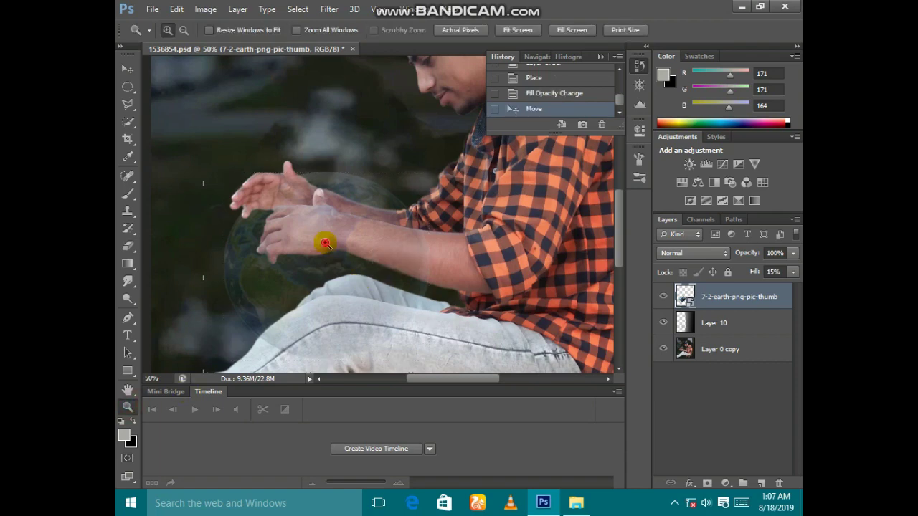
click(325, 244)
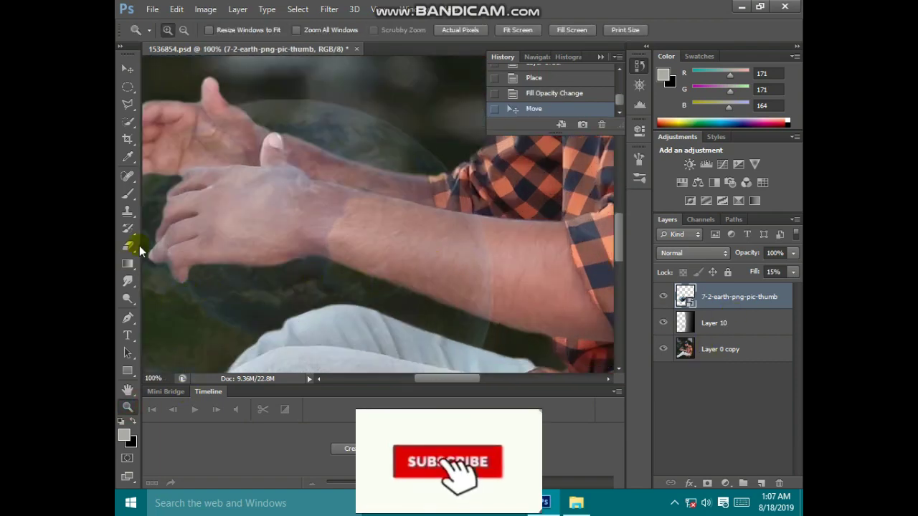
click(480, 301)
click(127, 246)
click(522, 245)
Step: Rasterize the earth layer and erase the globe off the forearm and wrist
key(Return)
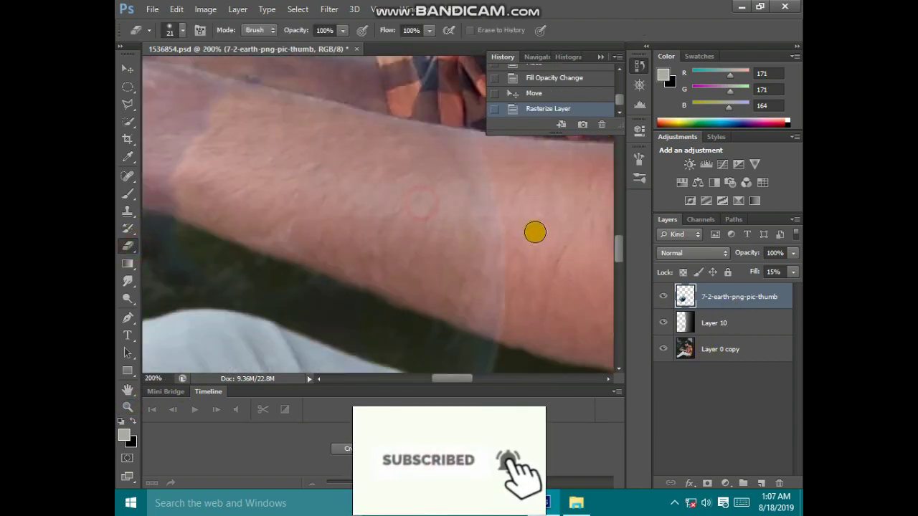
drag(389, 194, 420, 179)
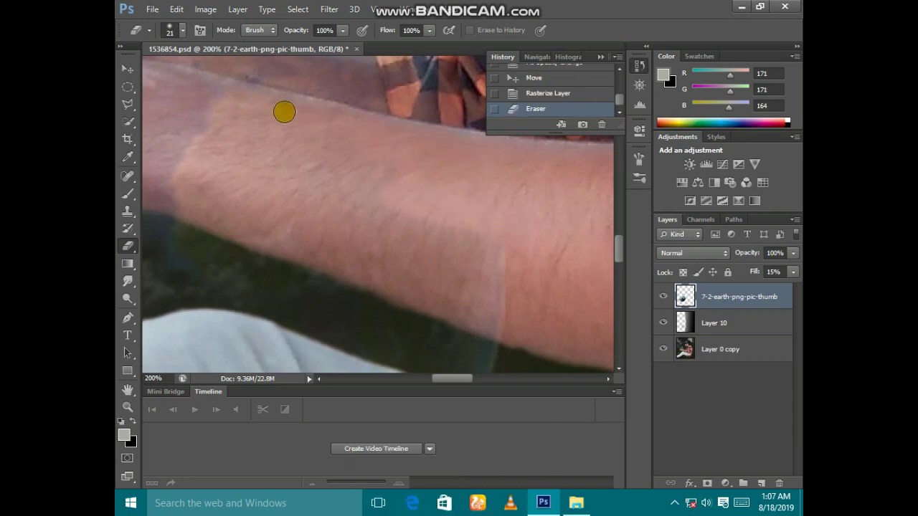
drag(284, 111, 296, 131)
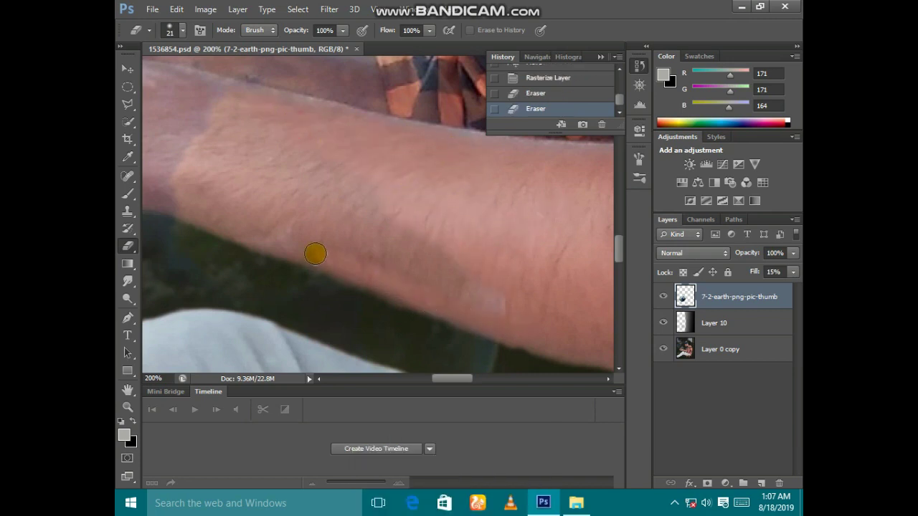
drag(174, 201, 344, 251)
Step: Switch the eraser to 67 px, then 26 px, and keep erasing globe over the arm
right_click(485, 223)
drag(539, 256, 552, 256)
key(Return)
scroll(389, 262, up, 1)
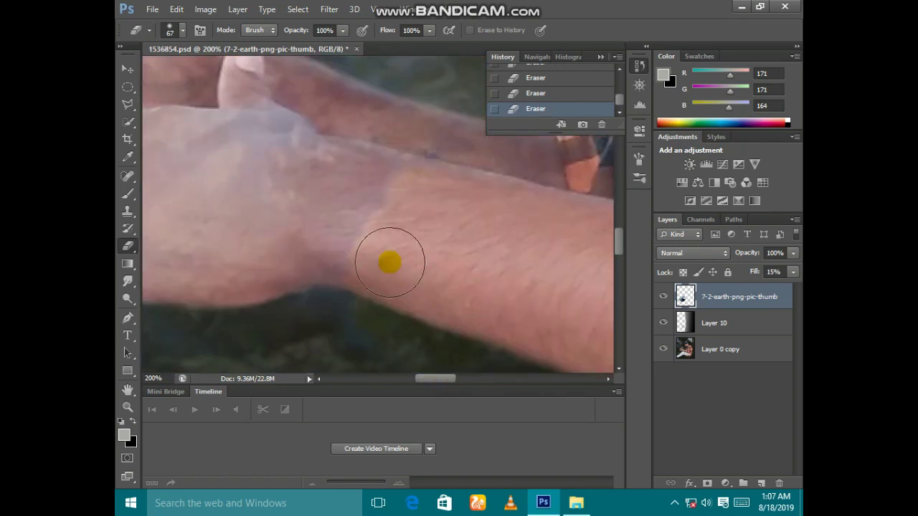
right_click(328, 195)
drag(350, 230, 340, 229)
key(Return)
mouse_move(432, 378)
mouse_down()
mouse_move(411, 385)
mouse_move(421, 385)
mouse_up()
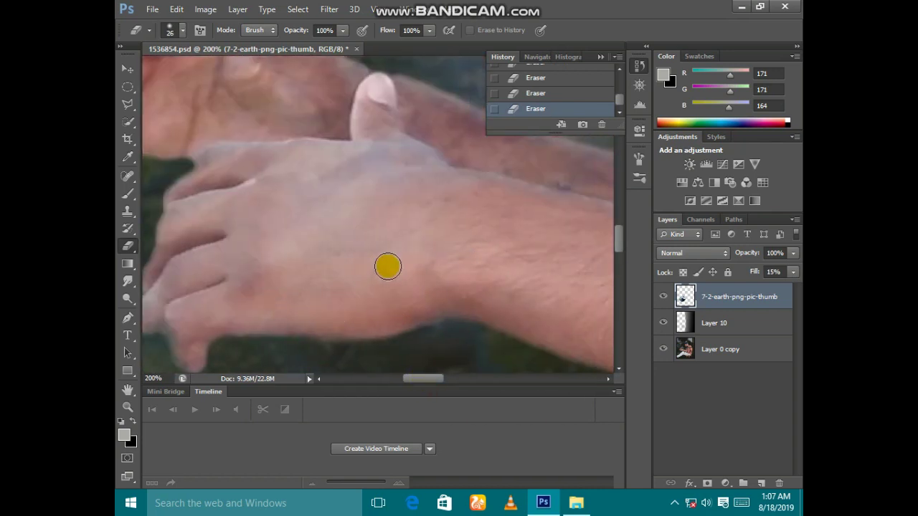
scroll(360, 188, up, 1)
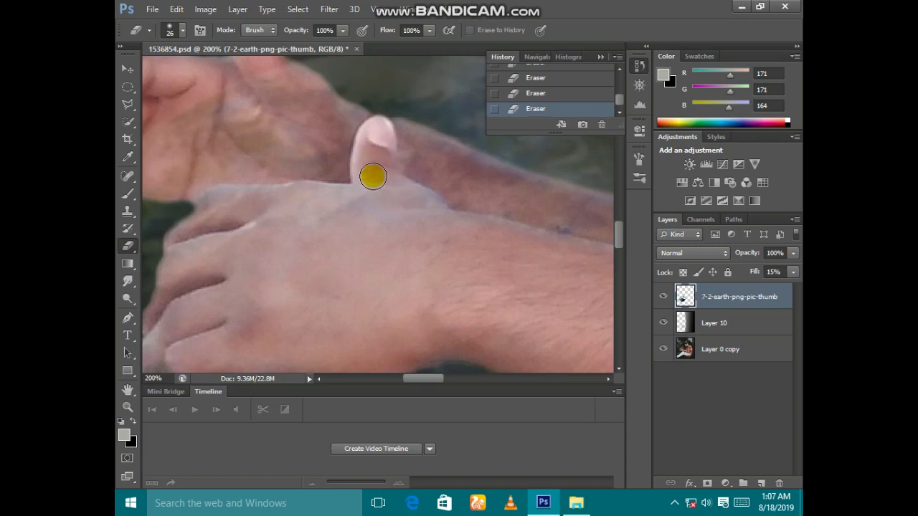
scroll(184, 239, down, 2)
right_click(311, 210)
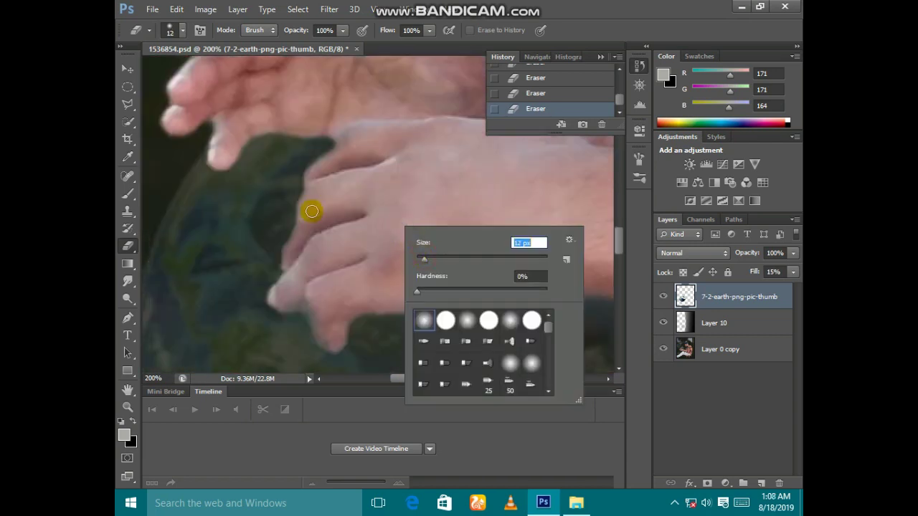
key(Return)
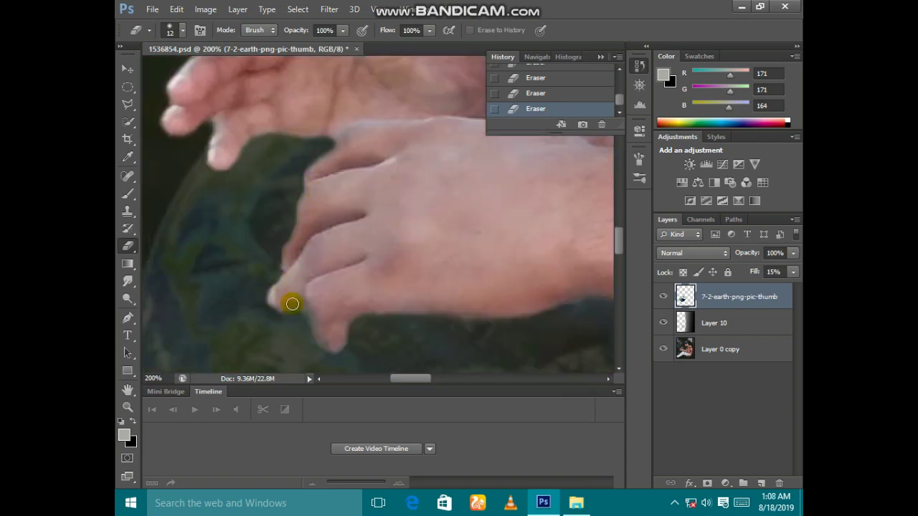
Step: Set earth Fill to 84% and erase it from fingers and hand at 35 px, then 23 px
drag(754, 271, 774, 272)
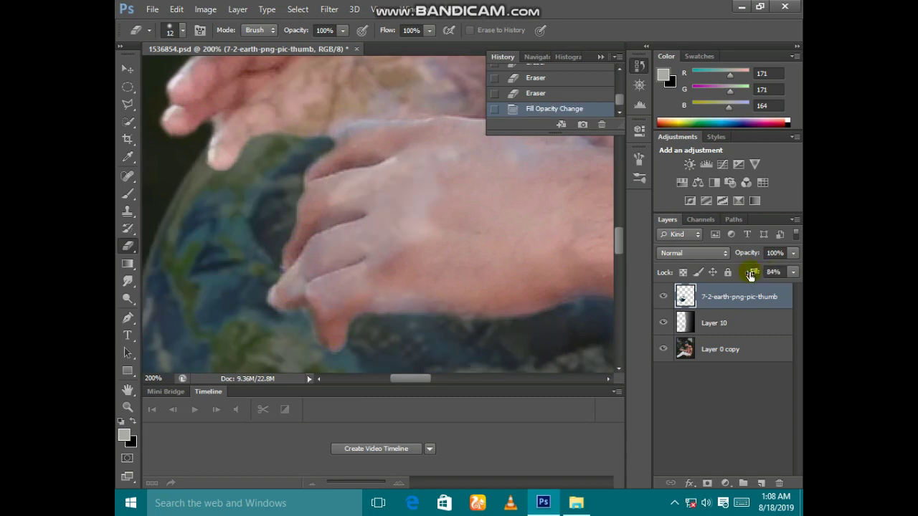
drag(360, 292, 354, 283)
right_click(387, 225)
text(35)
key(Return)
mouse_move(388, 225)
mouse_down()
mouse_move(436, 158)
mouse_move(450, 184)
mouse_move(342, 233)
mouse_move(389, 209)
mouse_move(334, 195)
mouse_up()
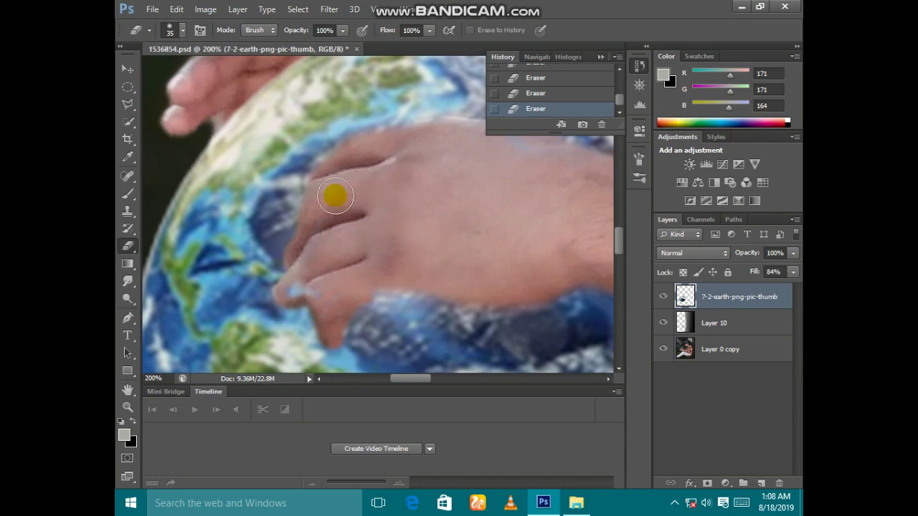
right_click(334, 194)
text(23)
key(Return)
Step: At 30% Fill erase the globe along the fingers, then at 100% clean the hand and forearm edges
drag(761, 271, 750, 272)
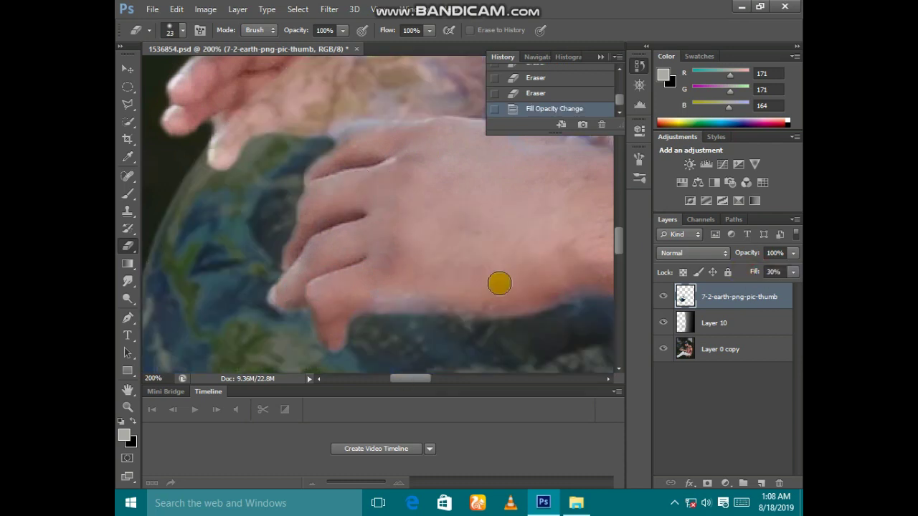
mouse_move(497, 283)
mouse_down()
mouse_move(369, 297)
mouse_move(405, 307)
mouse_up()
drag(748, 274, 788, 274)
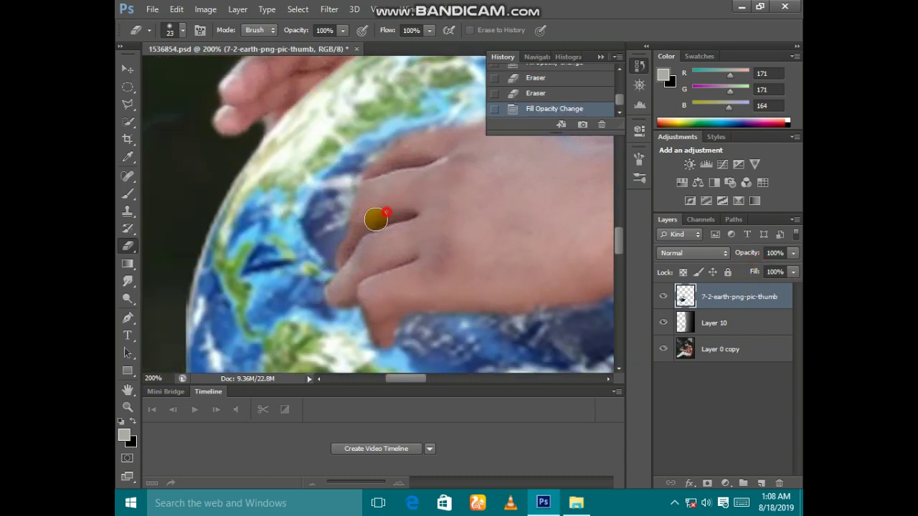
drag(377, 217, 387, 236)
drag(415, 379, 444, 383)
drag(486, 315, 340, 239)
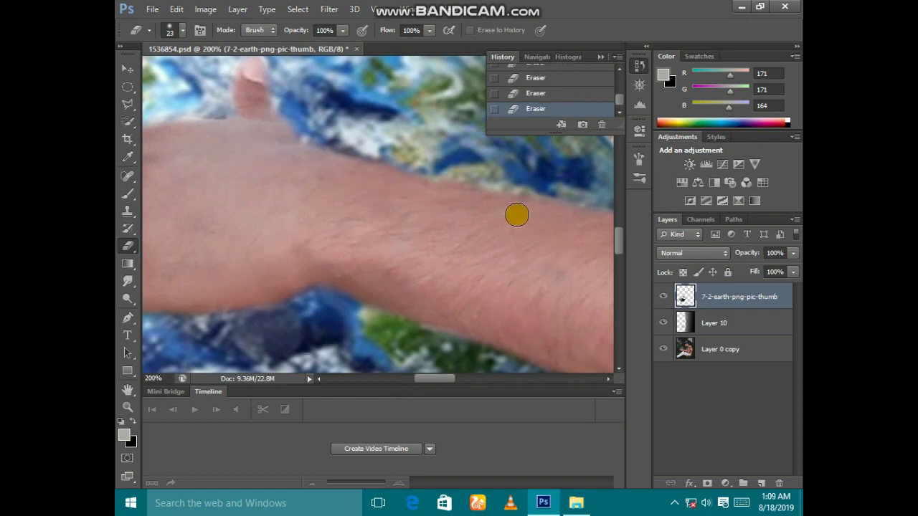
scroll(459, 294, right, 5)
scroll(458, 258, down, 2)
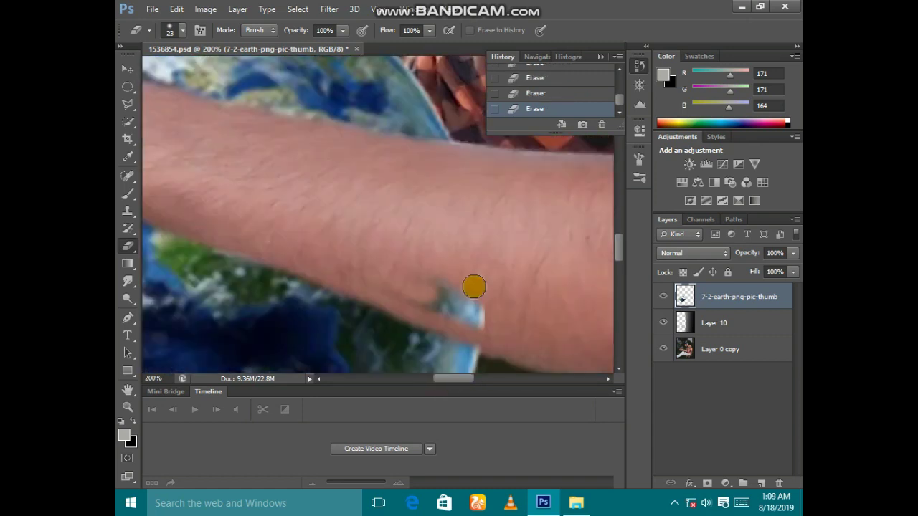
scroll(473, 276, down, 2)
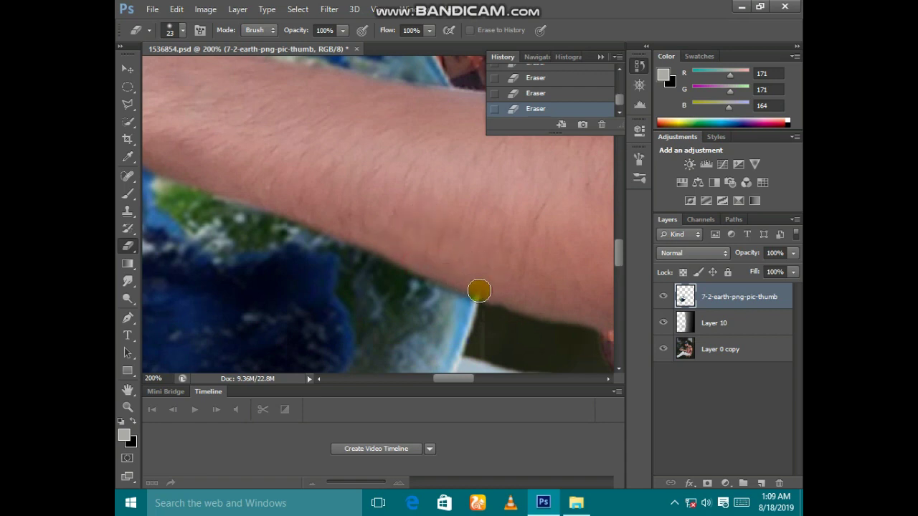
scroll(466, 304, up, 2)
scroll(500, 198, up, 1)
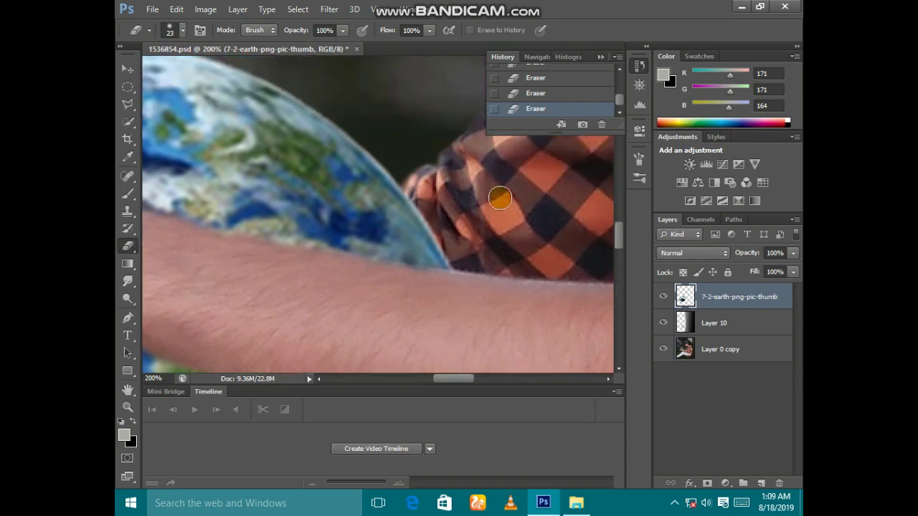
scroll(487, 270, up, 3)
scroll(485, 268, up, 1)
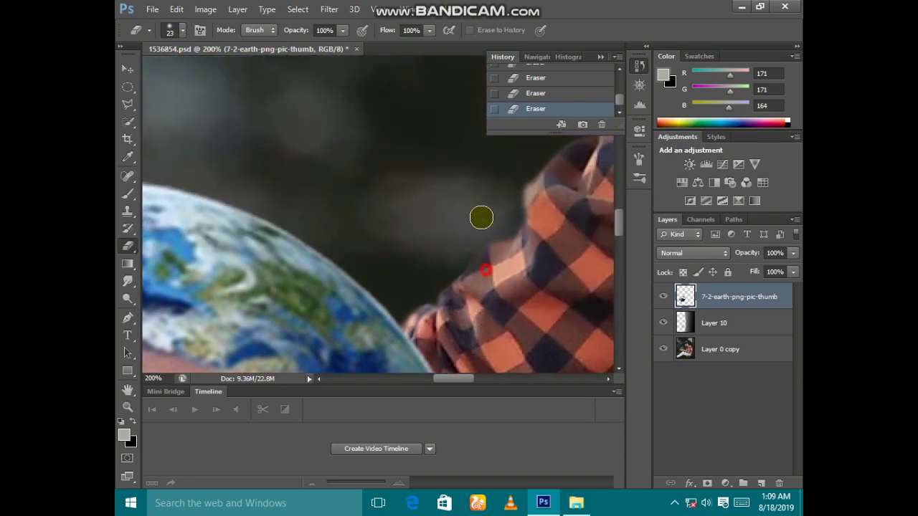
Step: Zoom in on the globe and leg and lower the earth layer's Fill to 35%
click(128, 407)
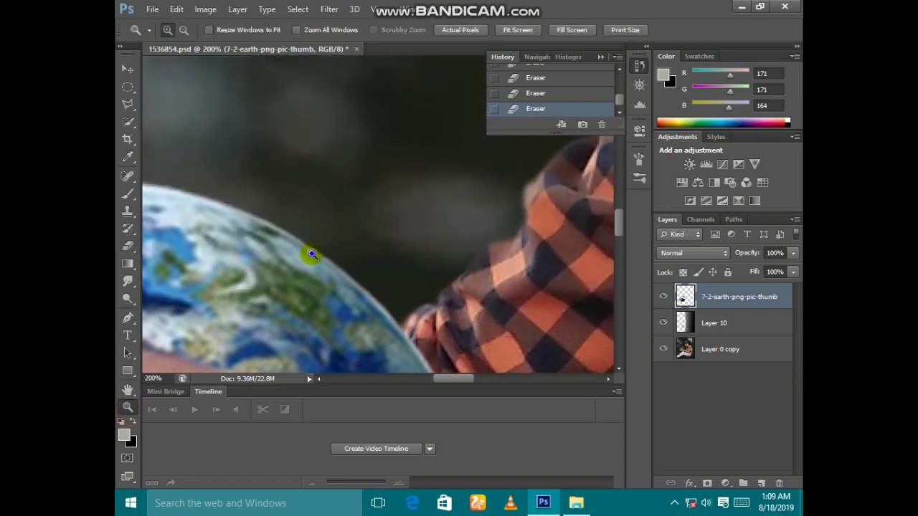
key(ctrl+0)
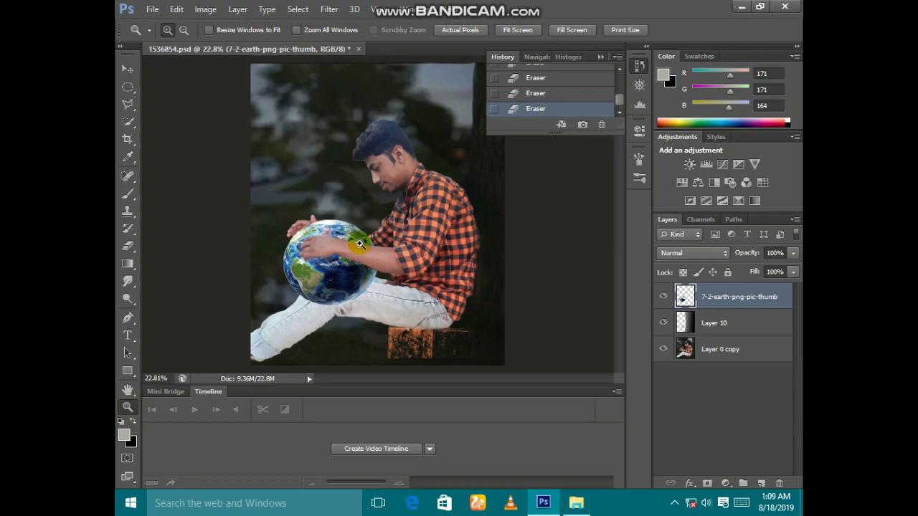
click(330, 309)
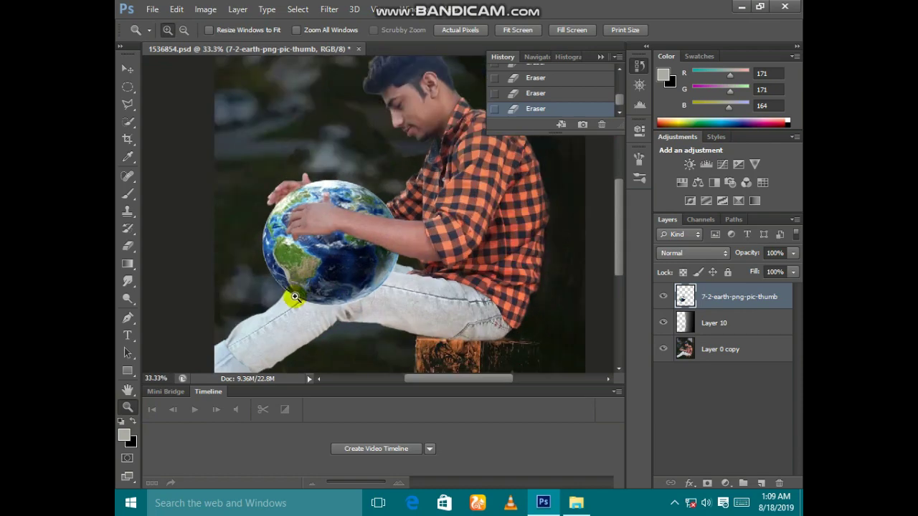
click(309, 301)
click(352, 281)
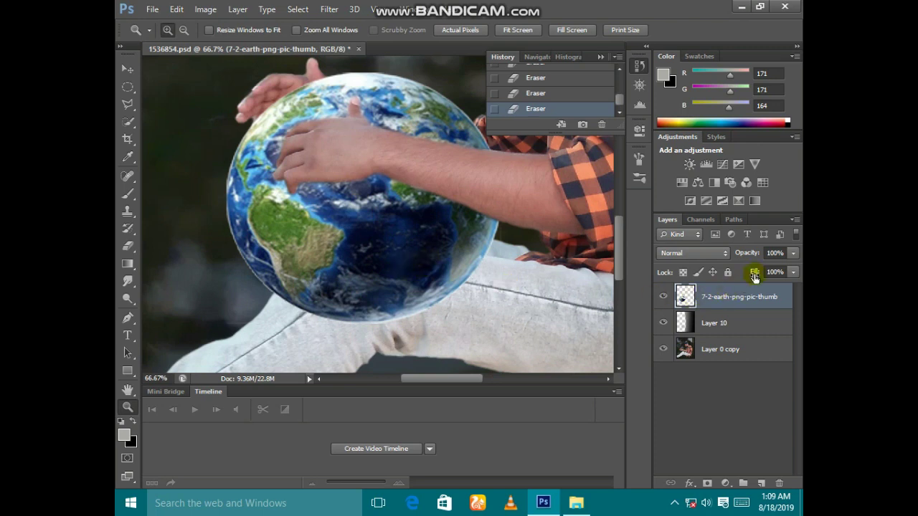
drag(728, 276, 716, 275)
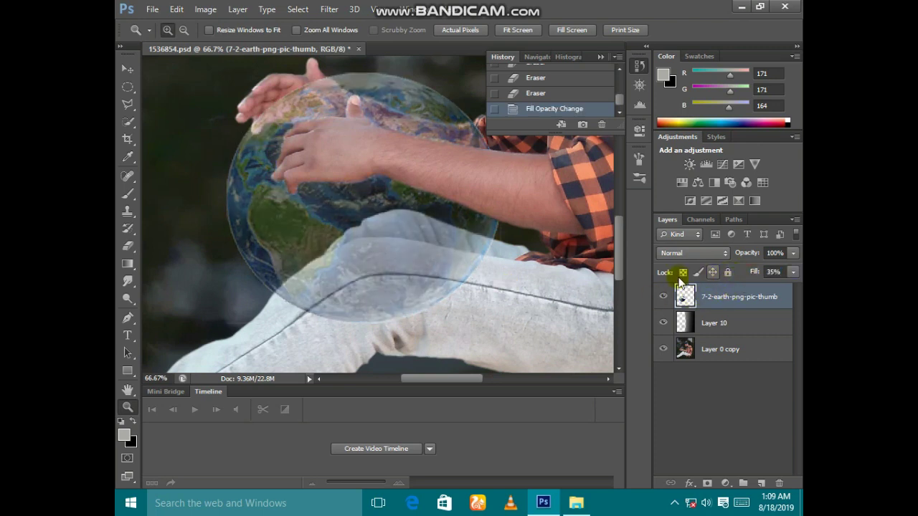
click(440, 249)
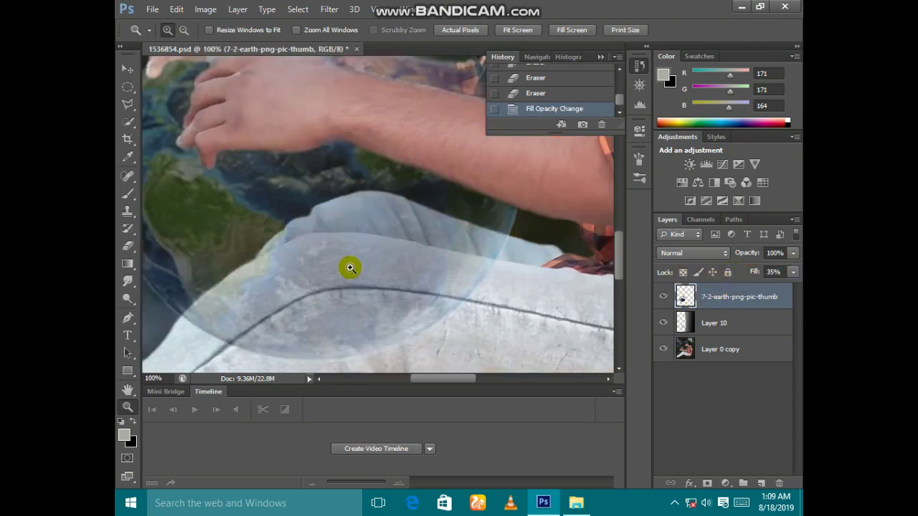
click(132, 248)
Step: Erase the globe over the knee with a 32 px eraser, restoring the earth's Fill to 100%
mouse_move(490, 267)
mouse_down()
mouse_move(369, 241)
mouse_move(303, 241)
mouse_move(185, 322)
mouse_up()
right_click(385, 309)
text(32)
key(Return)
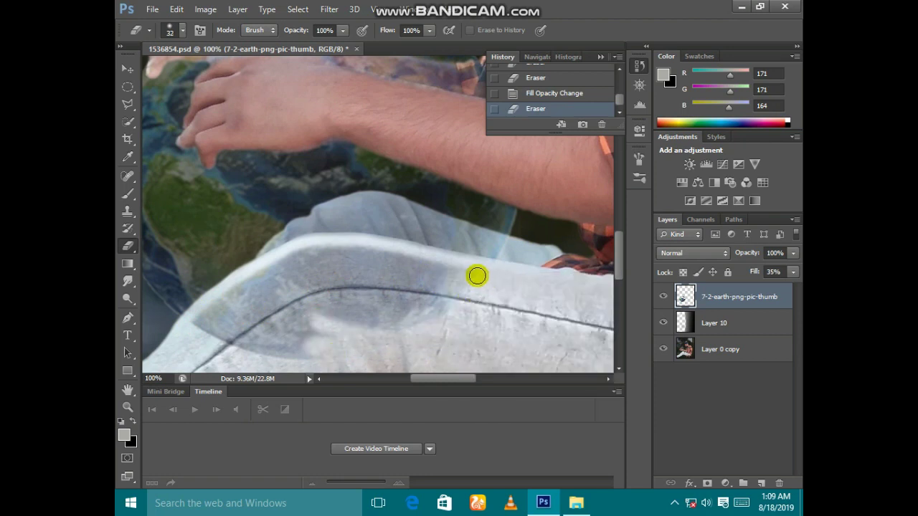
mouse_move(478, 273)
mouse_down()
mouse_move(354, 250)
mouse_move(198, 311)
mouse_move(306, 356)
mouse_move(252, 293)
mouse_move(322, 327)
mouse_move(258, 299)
mouse_move(354, 258)
mouse_move(348, 316)
mouse_move(407, 338)
mouse_move(420, 307)
mouse_move(440, 318)
mouse_up()
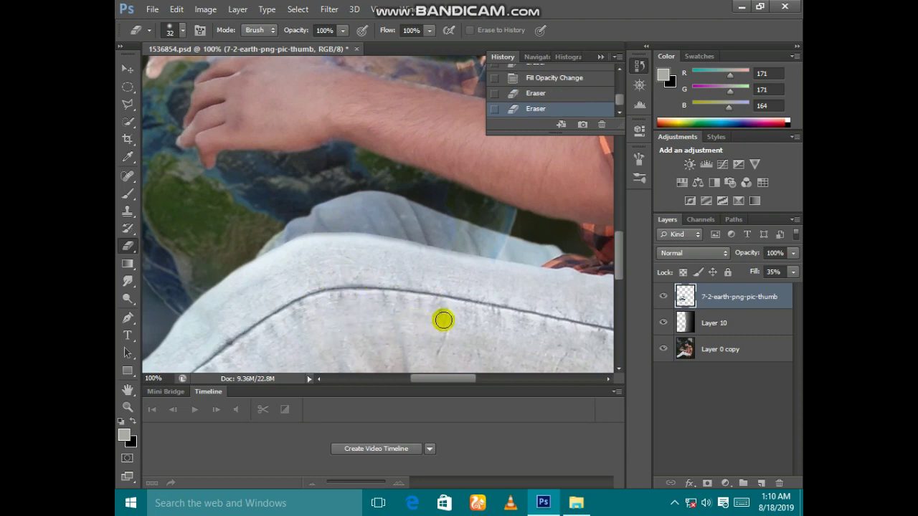
drag(750, 272, 798, 277)
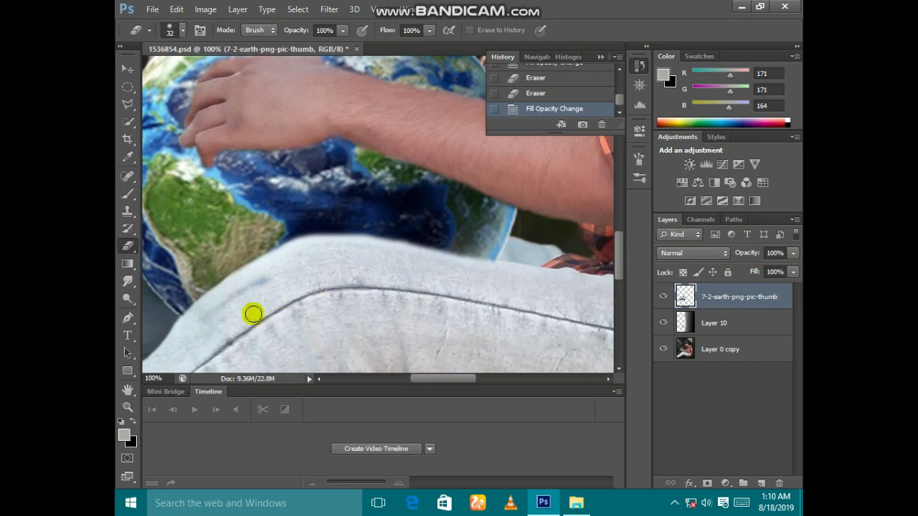
click(272, 283)
click(235, 345)
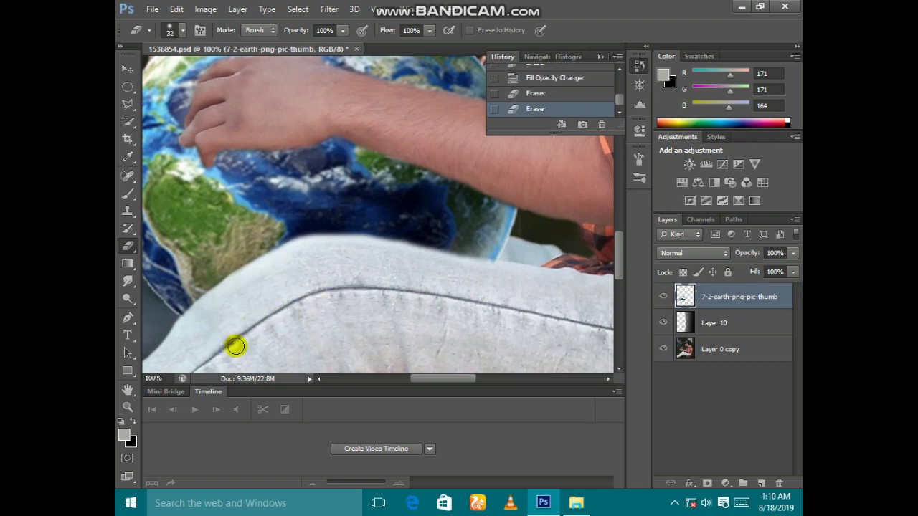
click(266, 328)
scroll(480, 316, up, 3)
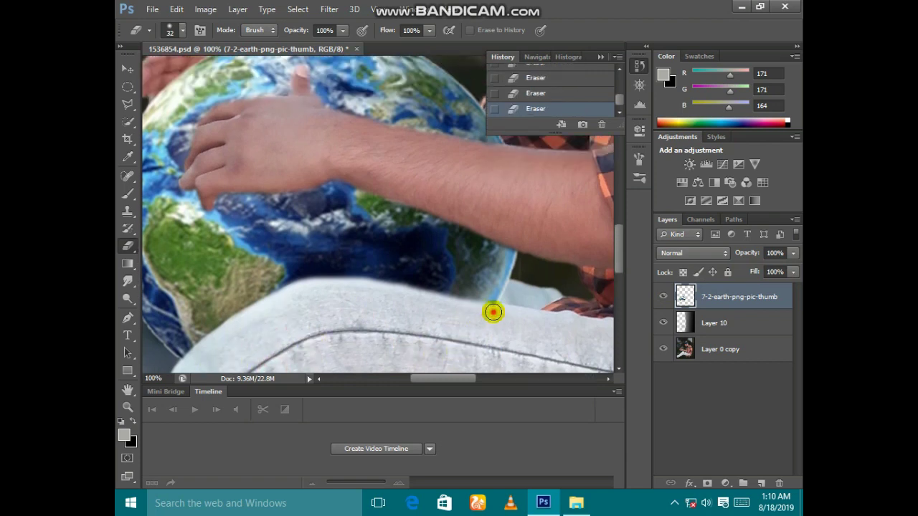
click(493, 312)
Step: Fit the picture on screen, zoom in slightly, and add a new empty layer
click(127, 407)
right_click(345, 207)
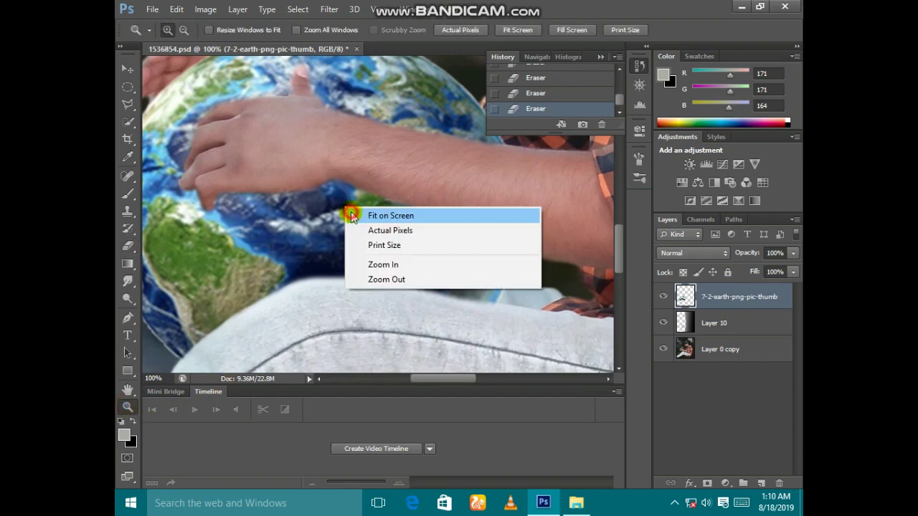
click(380, 215)
click(332, 257)
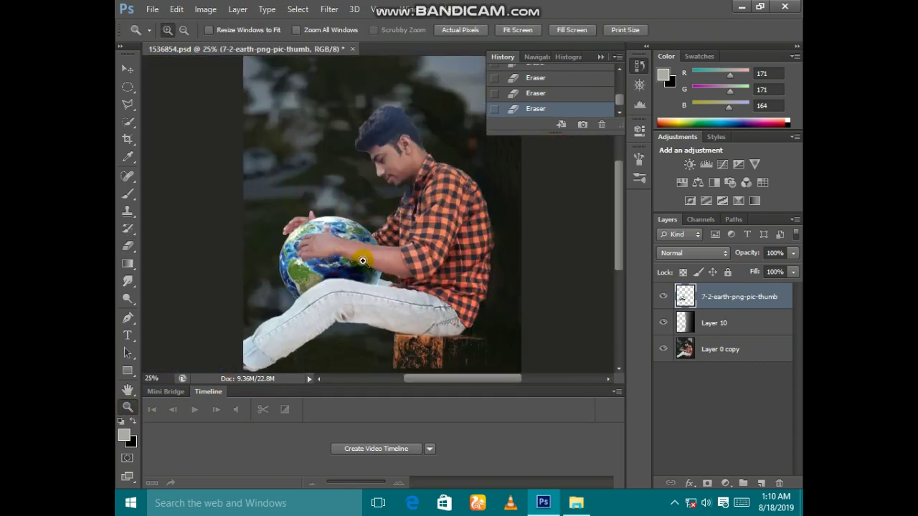
click(304, 261)
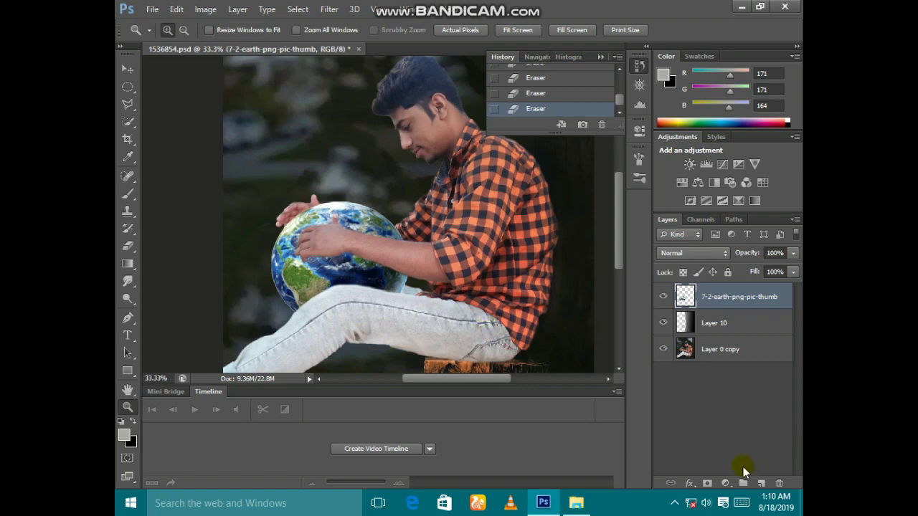
click(763, 482)
Step: Set the foreground colour to a light cyan
click(131, 432)
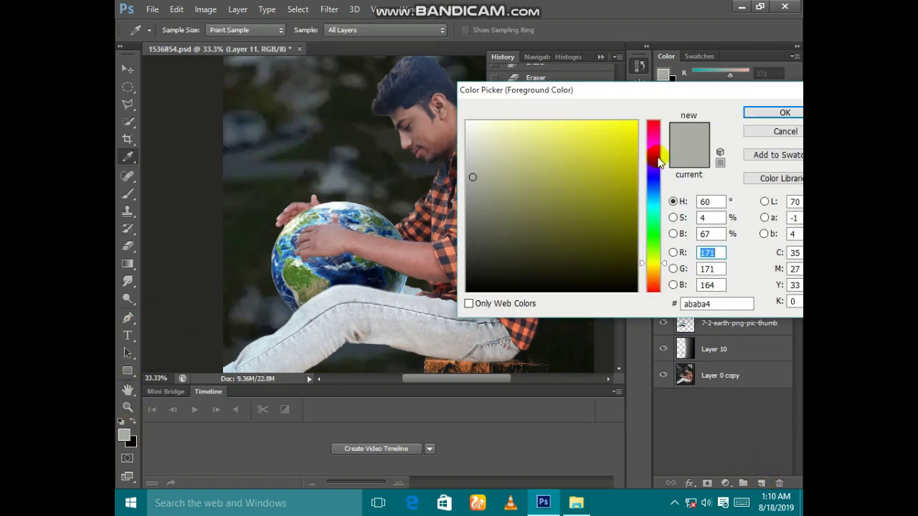
mouse_move(659, 159)
mouse_down()
mouse_move(651, 263)
mouse_move(643, 239)
mouse_move(652, 213)
mouse_up()
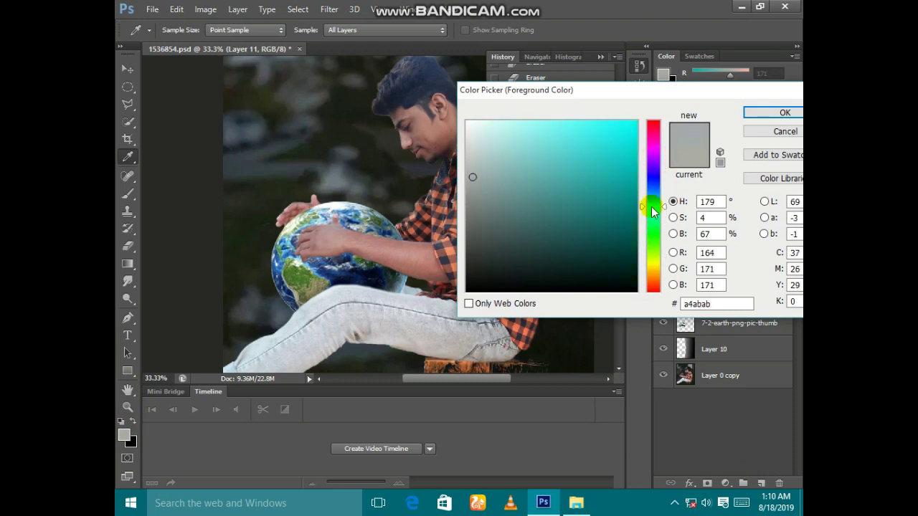
mouse_move(556, 167)
mouse_down()
mouse_move(514, 127)
mouse_move(516, 138)
mouse_up()
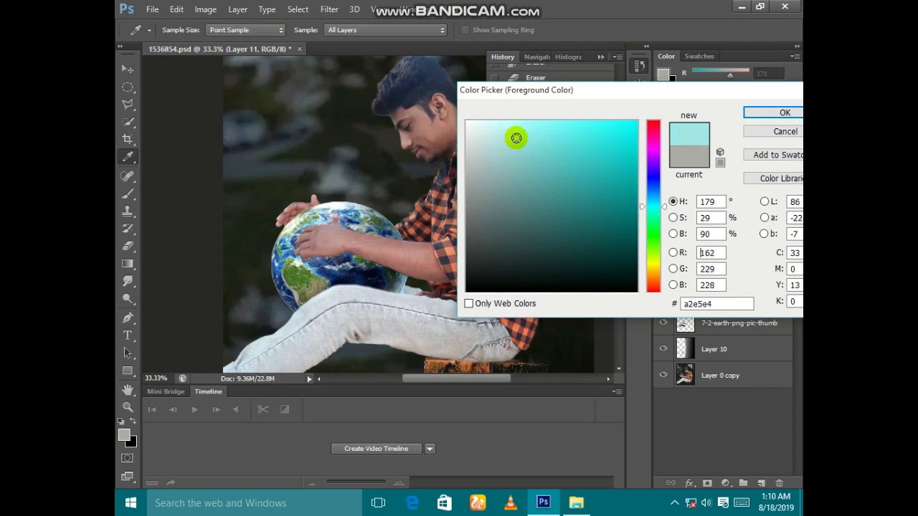
click(651, 207)
drag(651, 207, 649, 202)
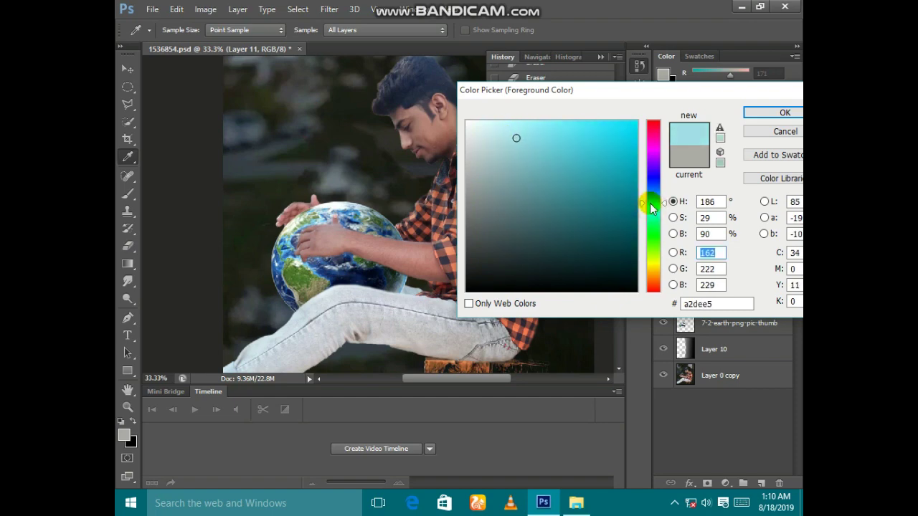
click(756, 117)
Step: Paint a cyan glow on the globe's left edge with a 78 px brush and blend it as Soft Light
click(128, 193)
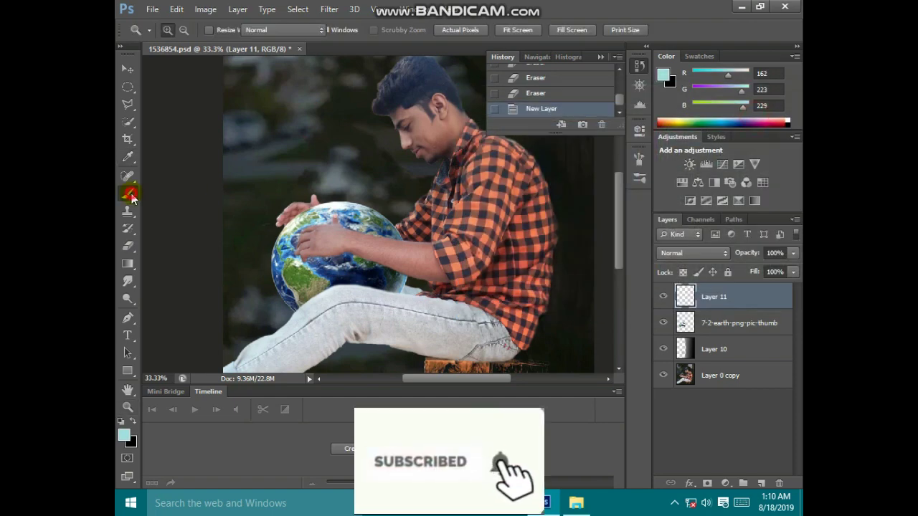
right_click(352, 192)
drag(407, 222, 420, 226)
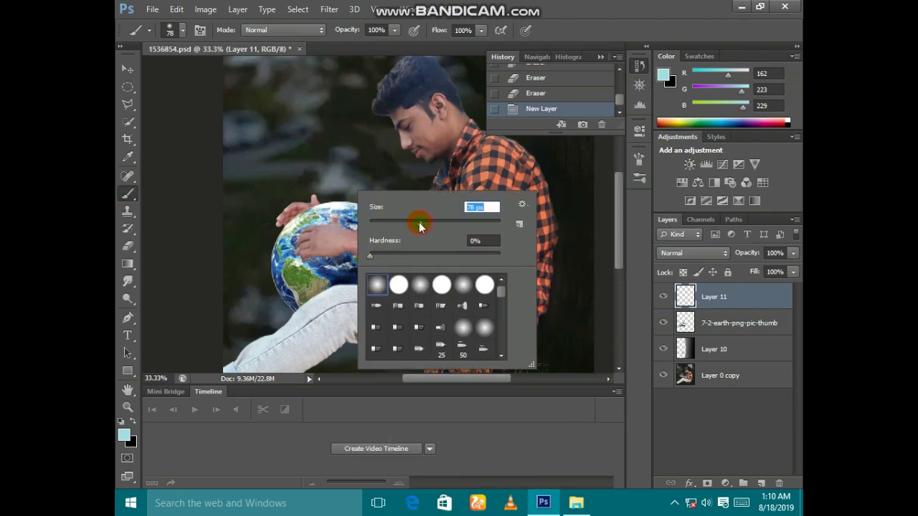
click(336, 205)
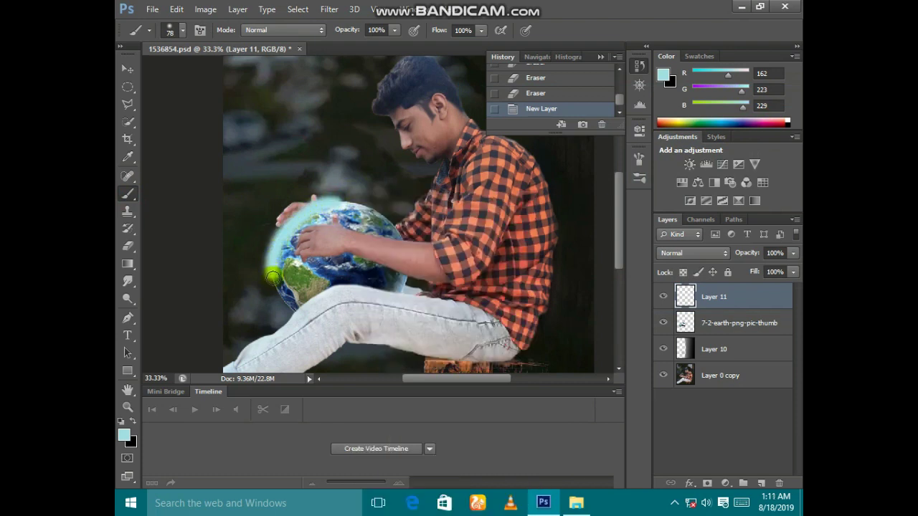
drag(290, 308, 291, 310)
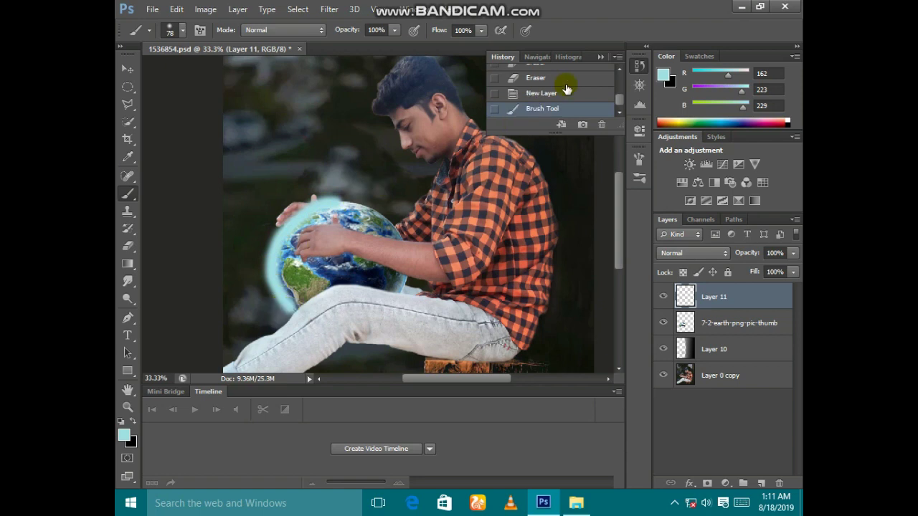
click(714, 250)
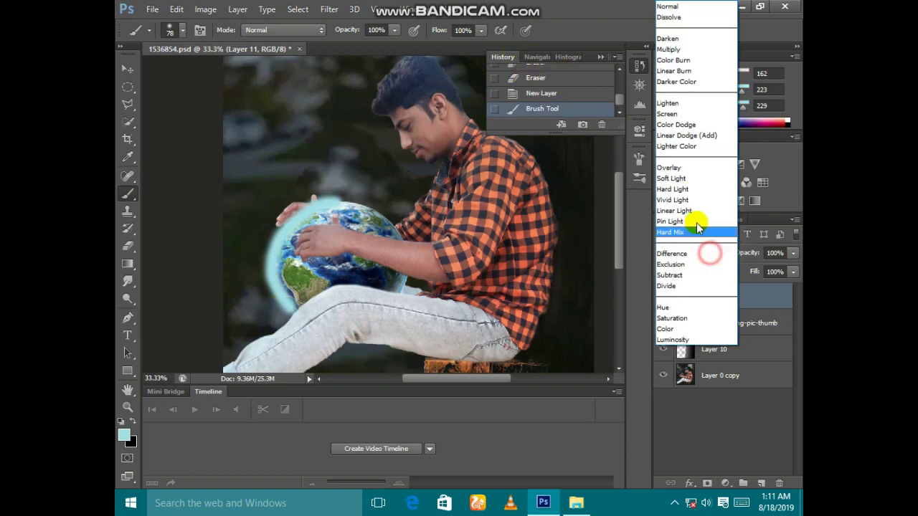
click(676, 181)
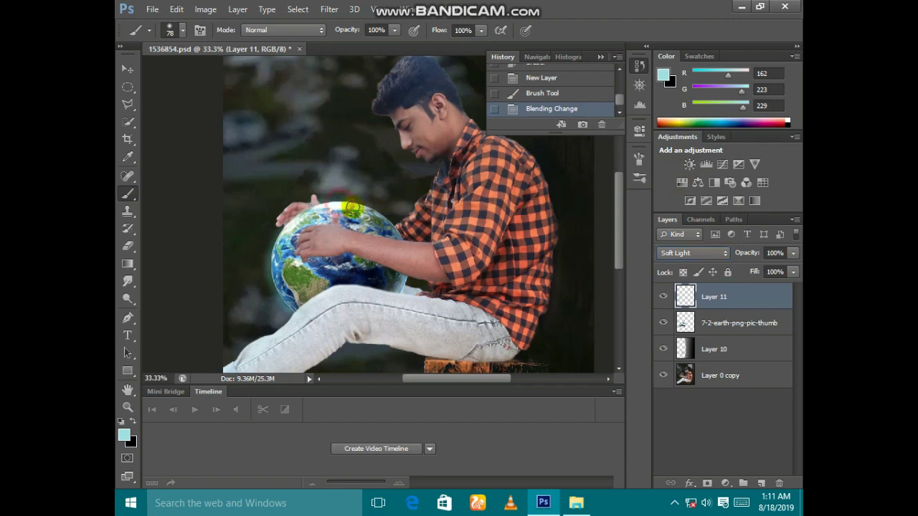
Step: Paint cyan glow along the globe's right, lower, left and top edges
drag(390, 229, 403, 249)
drag(401, 289, 342, 282)
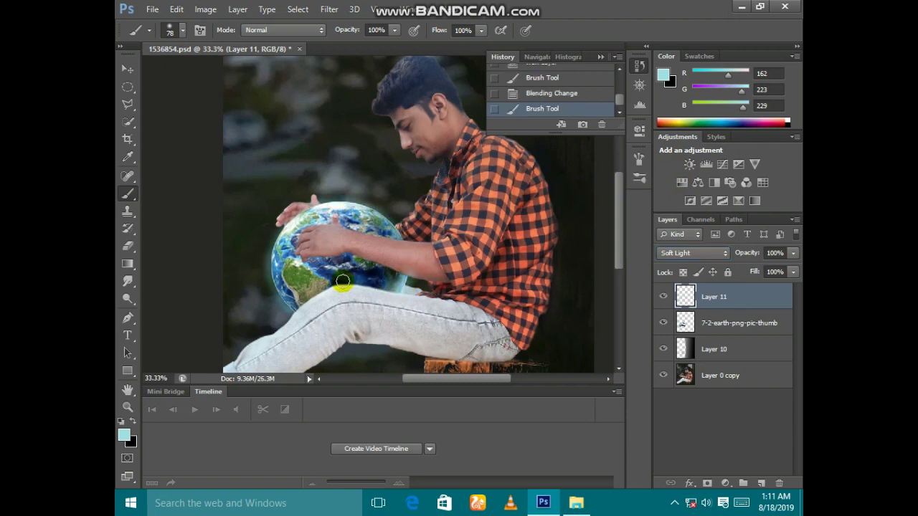
mouse_move(292, 306)
mouse_down()
mouse_move(279, 250)
mouse_move(320, 266)
mouse_up()
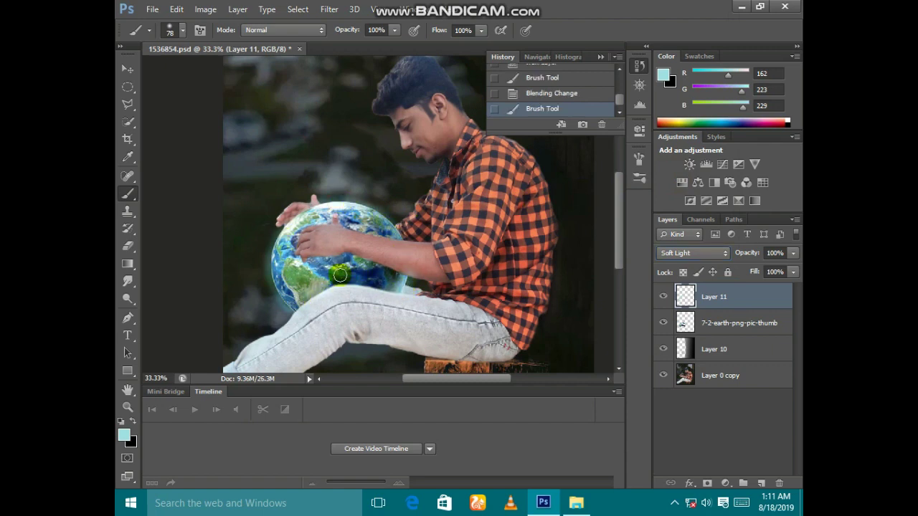
mouse_move(380, 242)
mouse_down()
mouse_move(345, 220)
mouse_move(308, 219)
mouse_up()
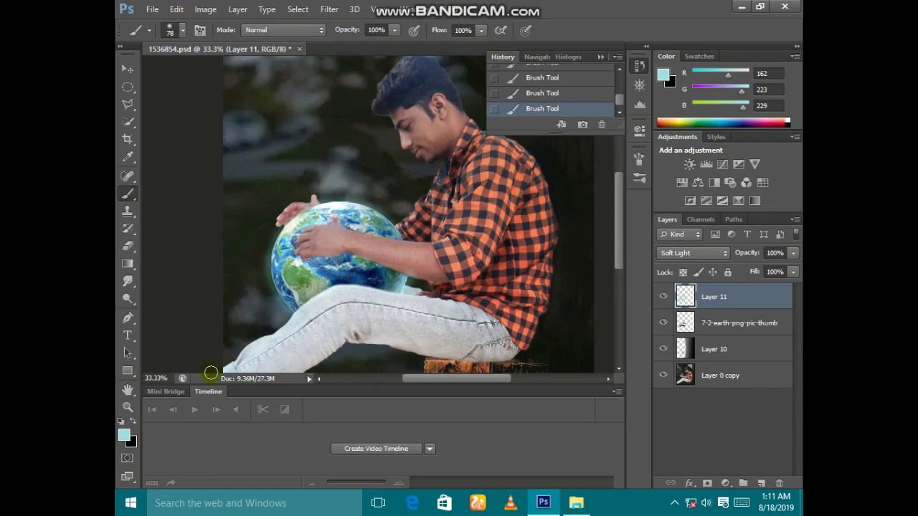
click(128, 406)
click(361, 201)
drag(446, 379, 434, 379)
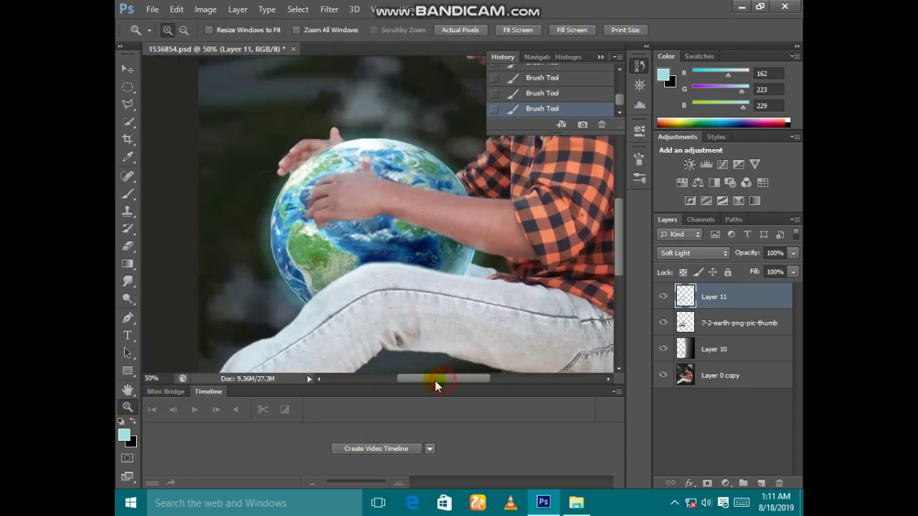
scroll(169, 273, up, 2)
scroll(283, 247, up, 2)
key(b)
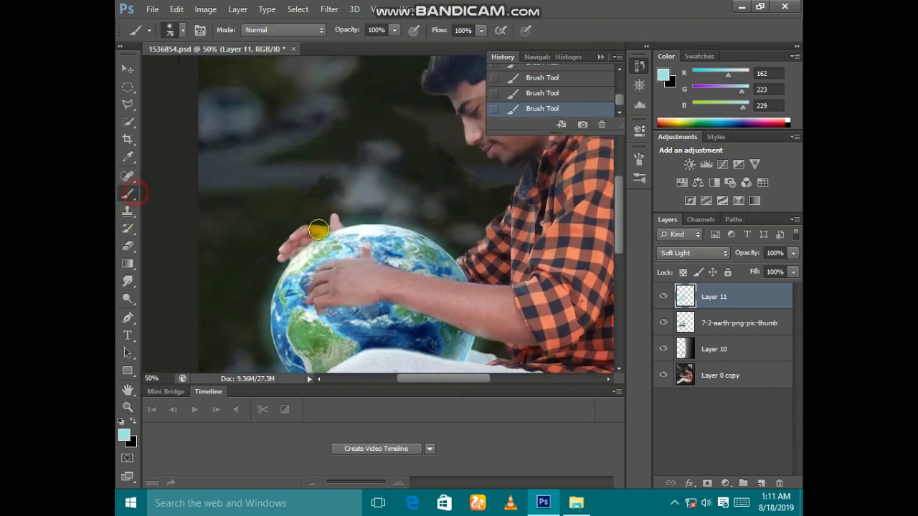
drag(378, 231, 430, 257)
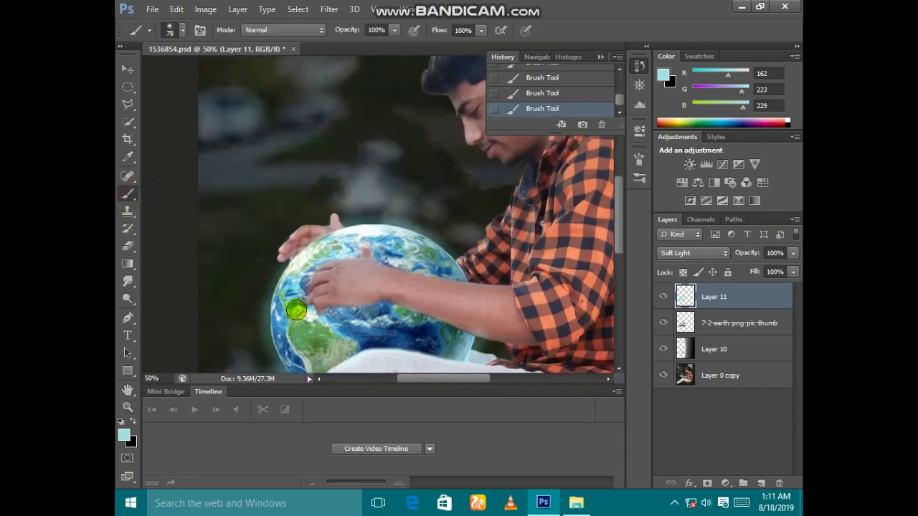
scroll(296, 310, down, 5)
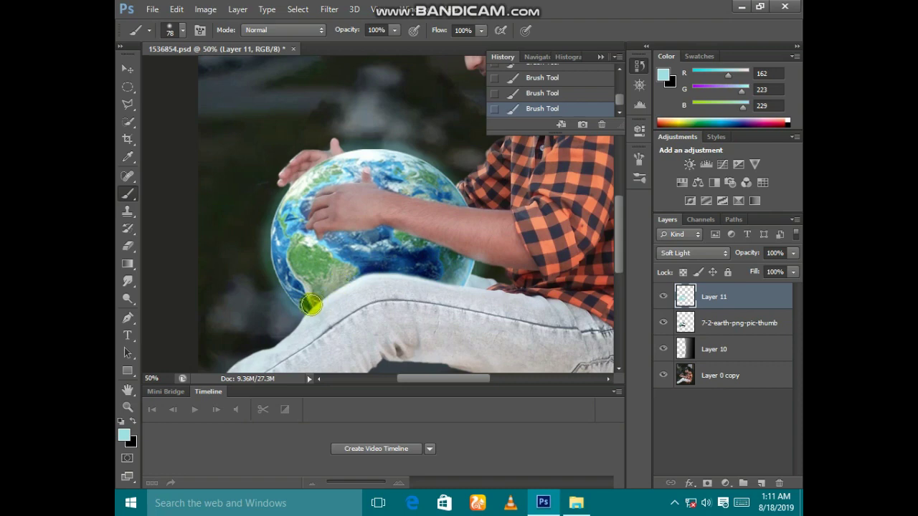
Step: Raise the glow layer's Brightness with Brightness/Contrast
click(205, 9)
click(377, 40)
mouse_move(588, 129)
mouse_down()
mouse_move(635, 136)
mouse_move(585, 136)
mouse_move(592, 152)
mouse_up()
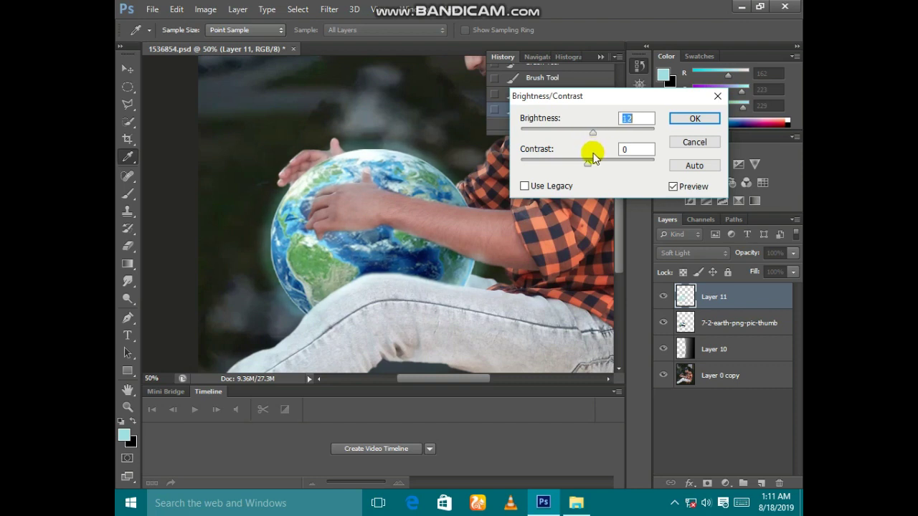
click(702, 117)
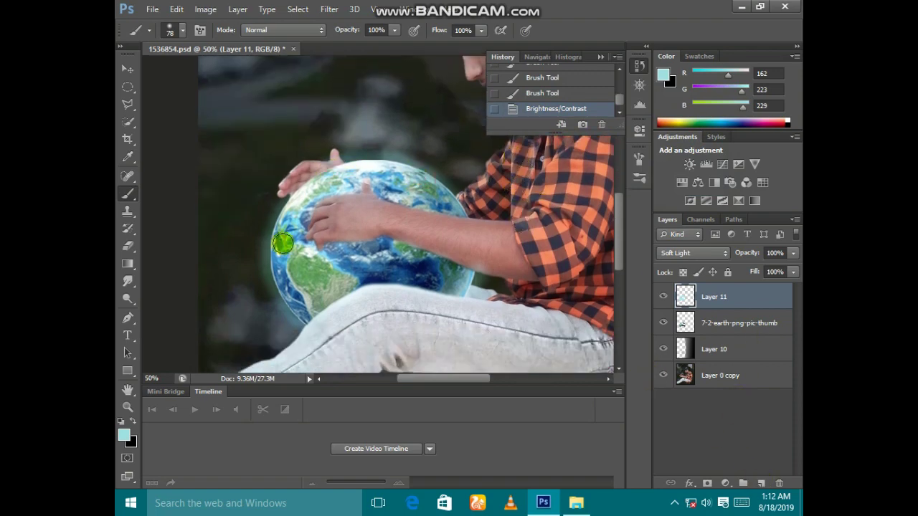
Step: On a new Soft Light layer, paint cyan glow above the leg and around the globe's base
scroll(337, 270, down, 4)
click(452, 241)
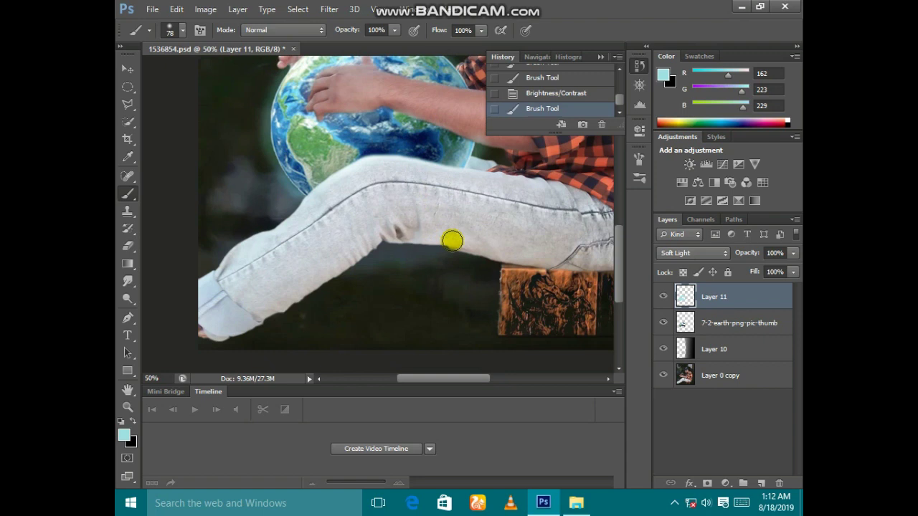
click(760, 483)
drag(480, 168, 316, 189)
scroll(316, 188, up, 3)
scroll(525, 245, up, 2)
drag(503, 280, 512, 263)
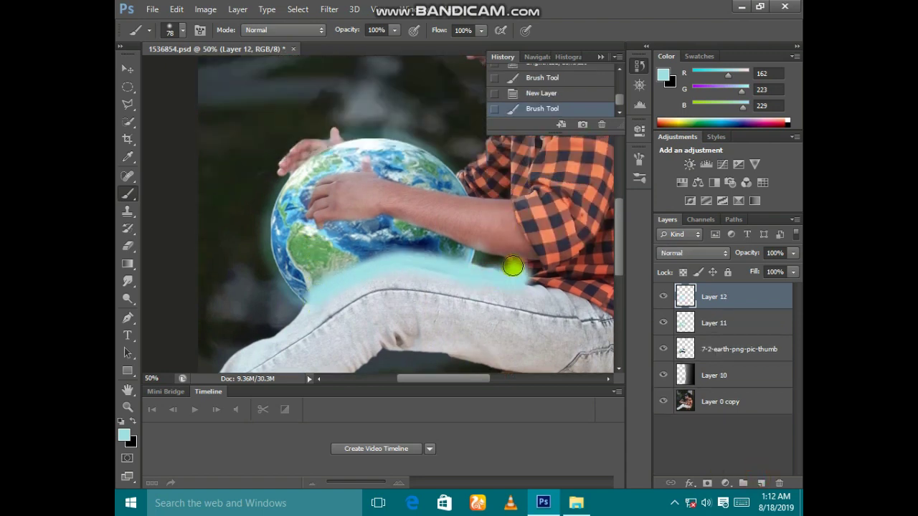
click(692, 252)
click(675, 178)
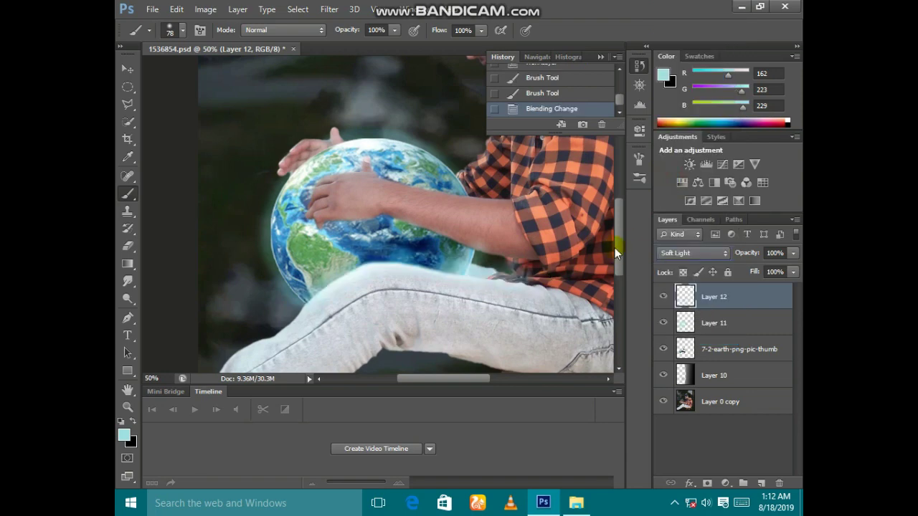
Step: Paint cyan glow over the shirt, collar, and the man's face from forehead to cheek
drag(617, 247, 619, 220)
drag(519, 227, 512, 252)
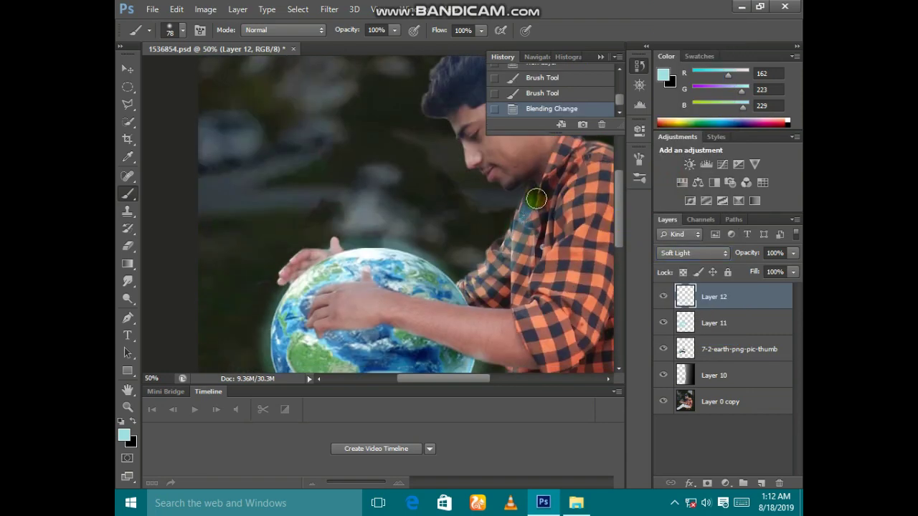
drag(536, 199, 488, 294)
scroll(546, 238, down, 3)
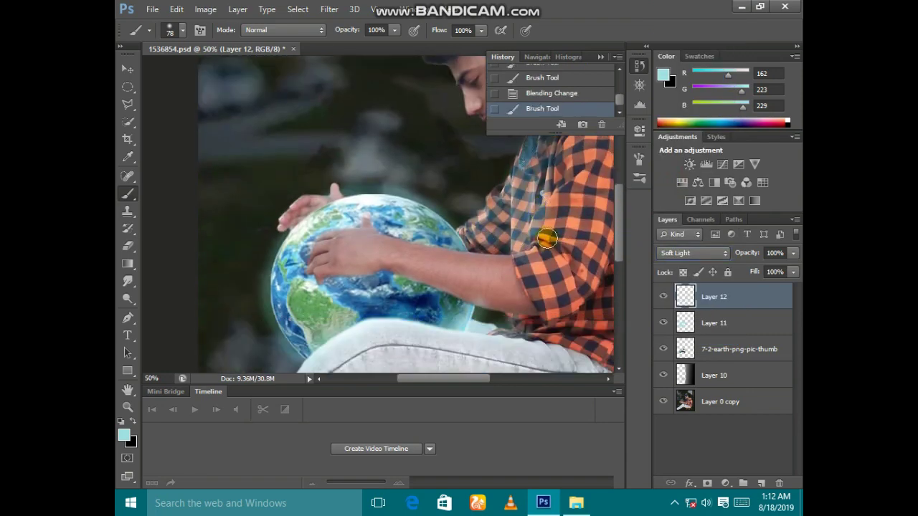
drag(554, 168, 536, 250)
scroll(541, 241, up, 5)
click(545, 243)
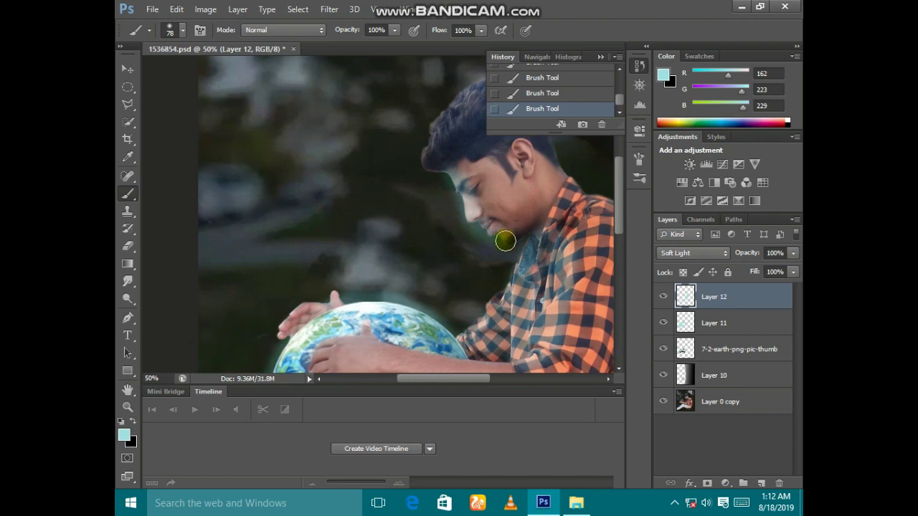
drag(461, 169, 513, 215)
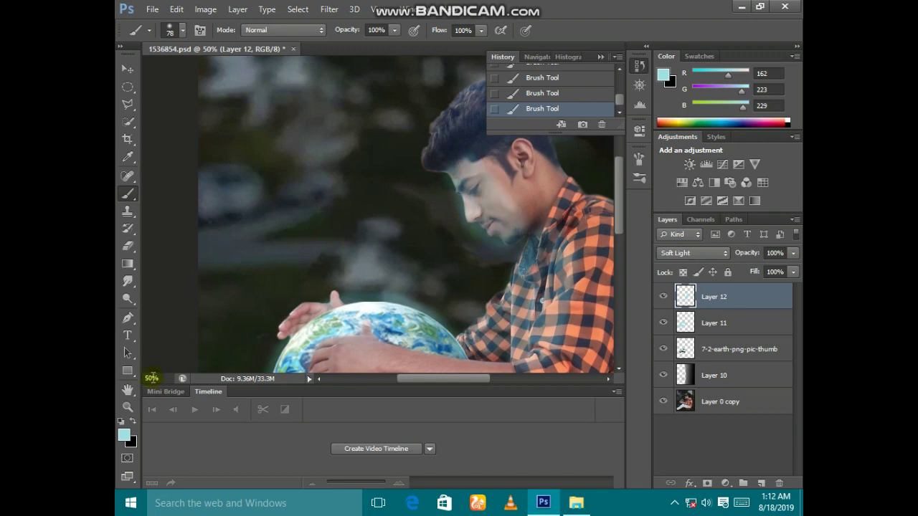
Step: At actual pixel size, erase stray cyan glow around the man's face and neck
key(z)
click(435, 215)
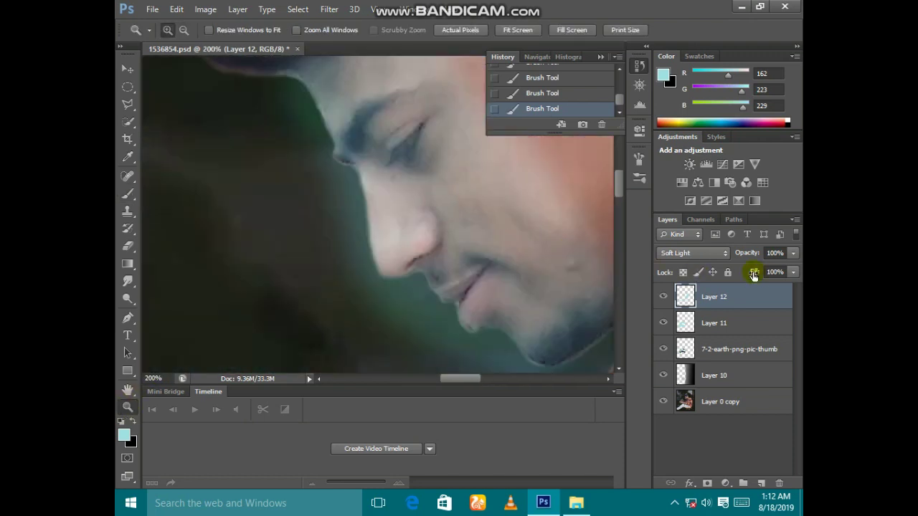
right_click(511, 197)
click(535, 221)
key(e)
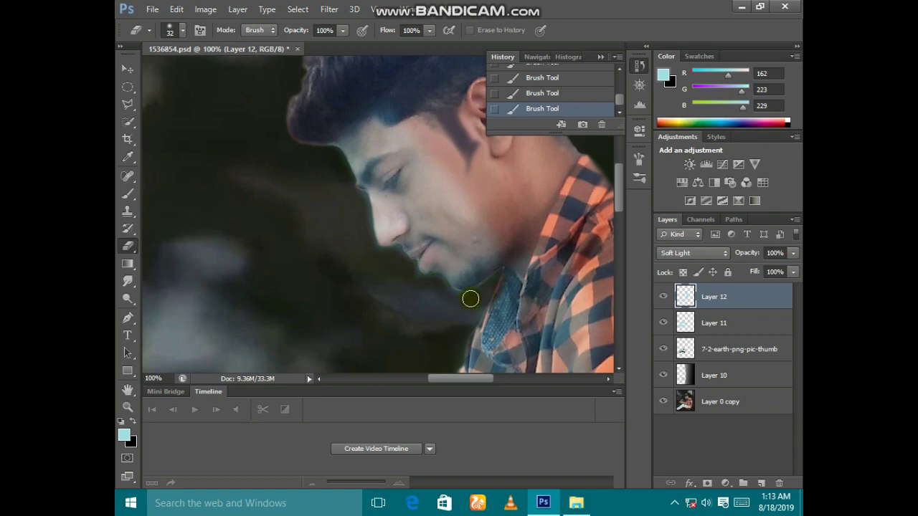
drag(356, 200, 436, 237)
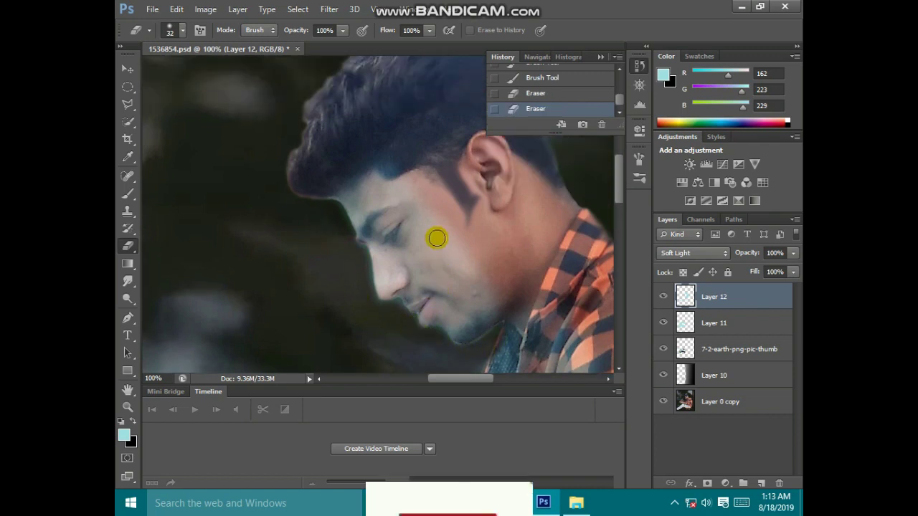
Step: Lower the face glow layer's fill to 39% and re-zoom on the face
drag(758, 271, 741, 271)
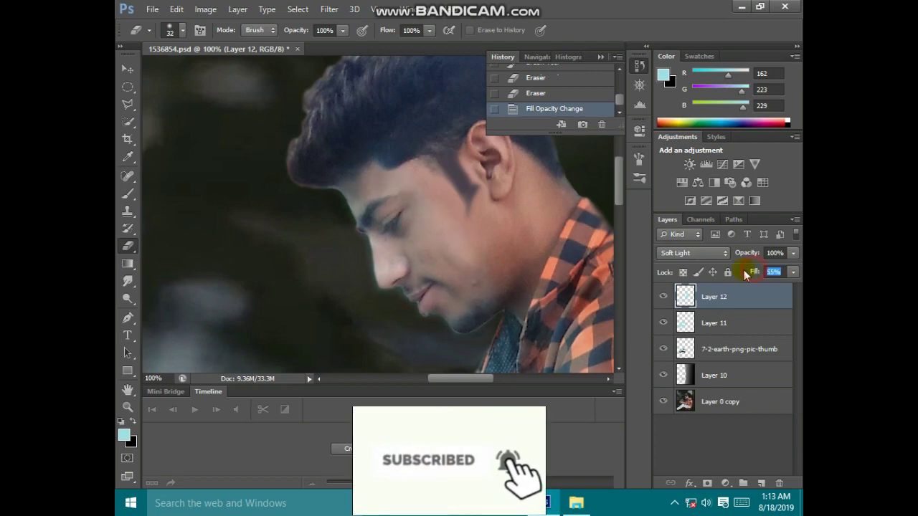
click(128, 407)
key(ctrl+0)
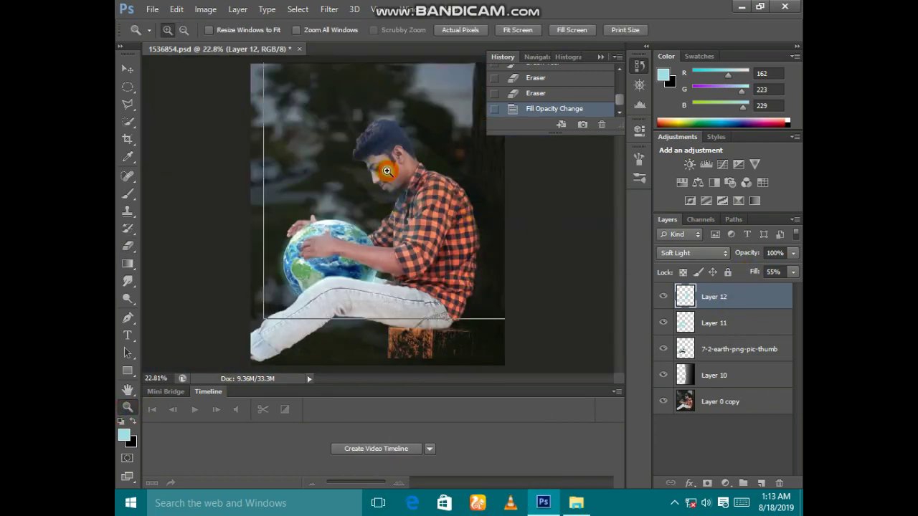
click(379, 174)
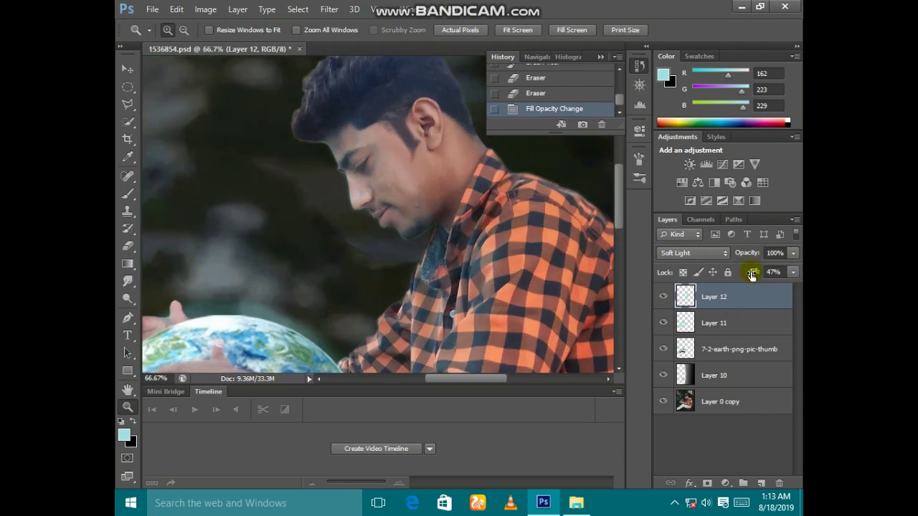
scroll(492, 227, down, 3)
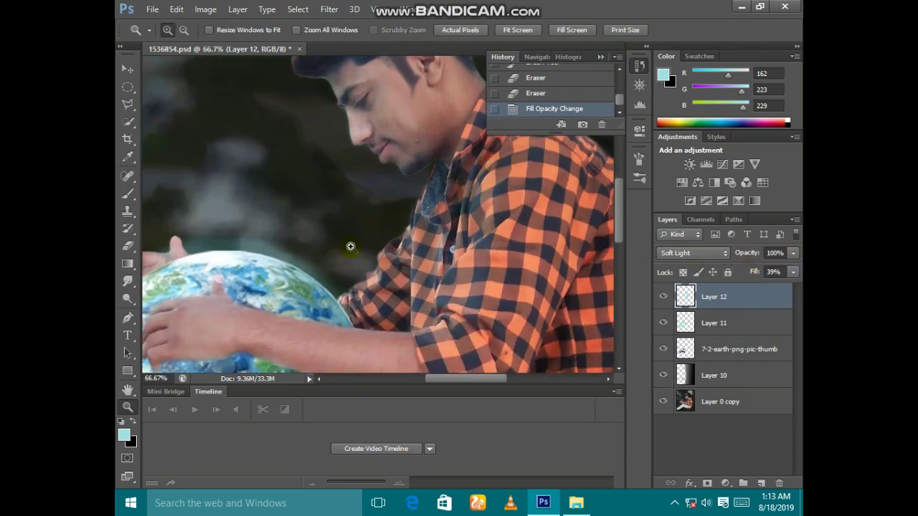
Step: Add a new Soft Light layer and paint cyan glow along the plaid shirt
click(762, 482)
click(692, 252)
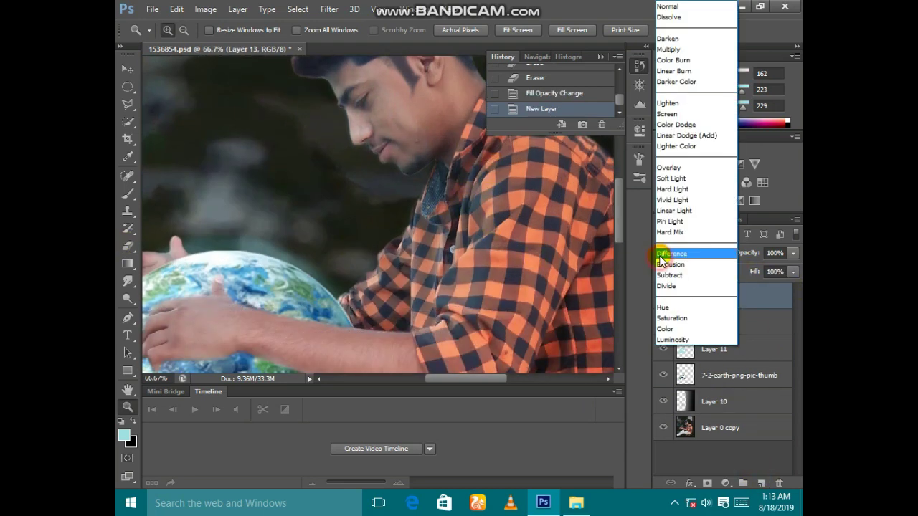
click(678, 183)
click(127, 193)
mouse_move(444, 197)
mouse_down()
mouse_move(448, 184)
mouse_move(430, 316)
mouse_up()
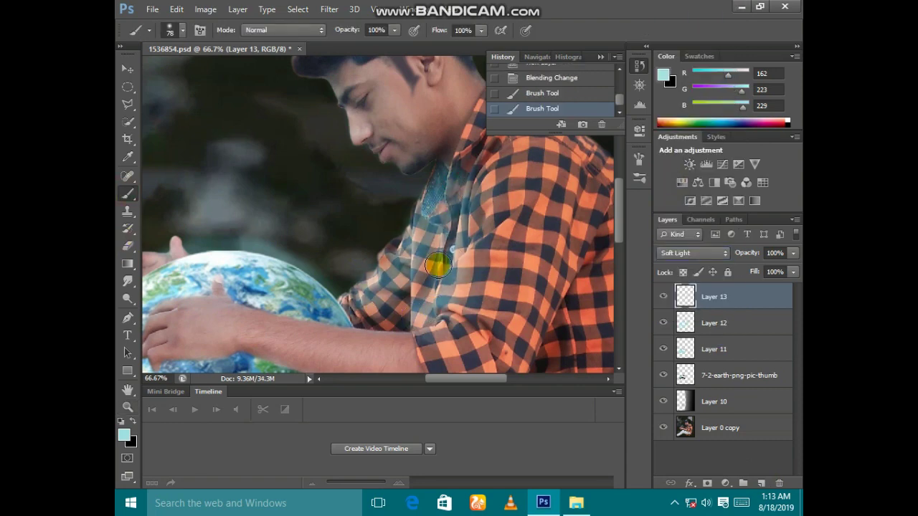
drag(435, 262, 380, 308)
Step: Paint cyan glow over the arm and the globe's left rim
scroll(230, 213, down, 3)
mouse_move(230, 213)
mouse_down()
mouse_move(352, 250)
mouse_move(447, 221)
mouse_up()
mouse_move(201, 287)
mouse_down()
mouse_move(334, 307)
mouse_move(422, 338)
mouse_up()
scroll(431, 329, down, 2)
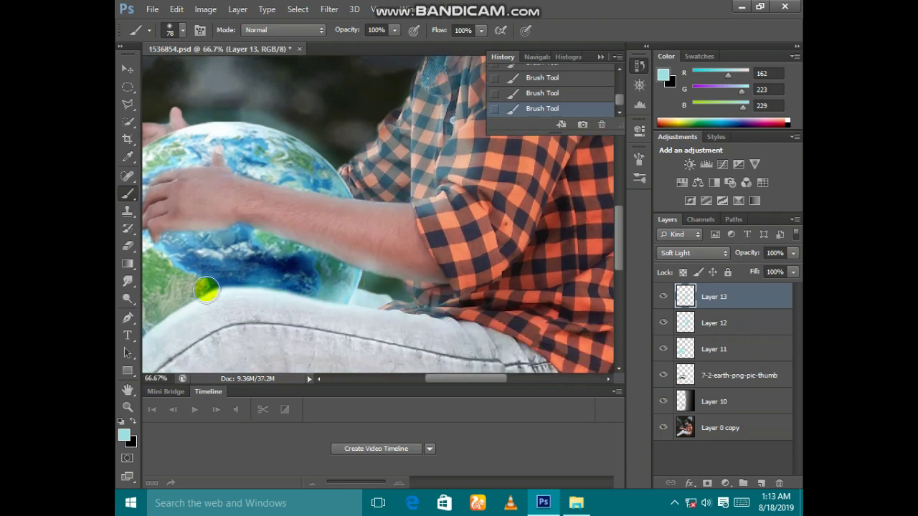
drag(466, 379, 434, 379)
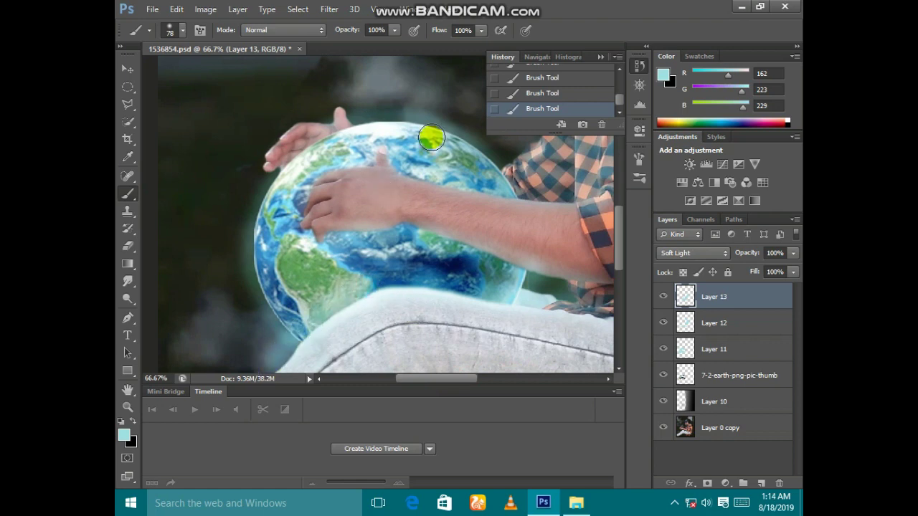
mouse_move(431, 139)
mouse_down()
mouse_move(348, 148)
mouse_move(267, 215)
mouse_move(287, 303)
mouse_move(377, 259)
mouse_move(495, 287)
mouse_move(401, 139)
mouse_move(336, 148)
mouse_move(282, 213)
mouse_move(368, 135)
mouse_move(394, 127)
mouse_move(467, 148)
mouse_move(500, 179)
mouse_up()
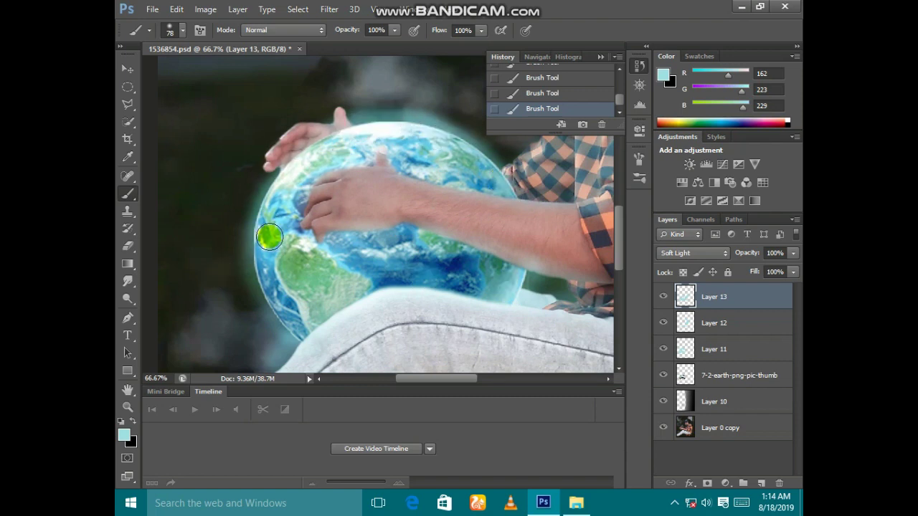
Step: Brighten the lower edge of the jeans with cyan glow
scroll(322, 308, down, 4)
scroll(372, 156, down, 1)
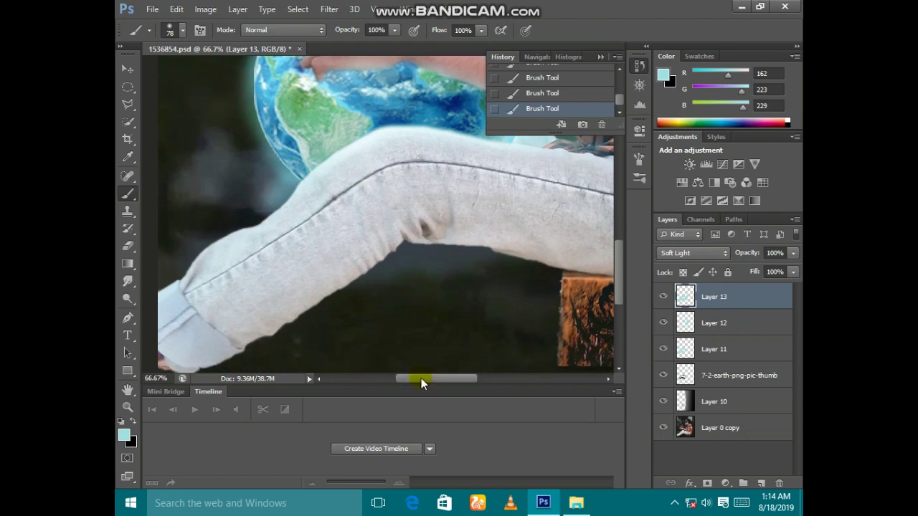
scroll(365, 209, left, 1)
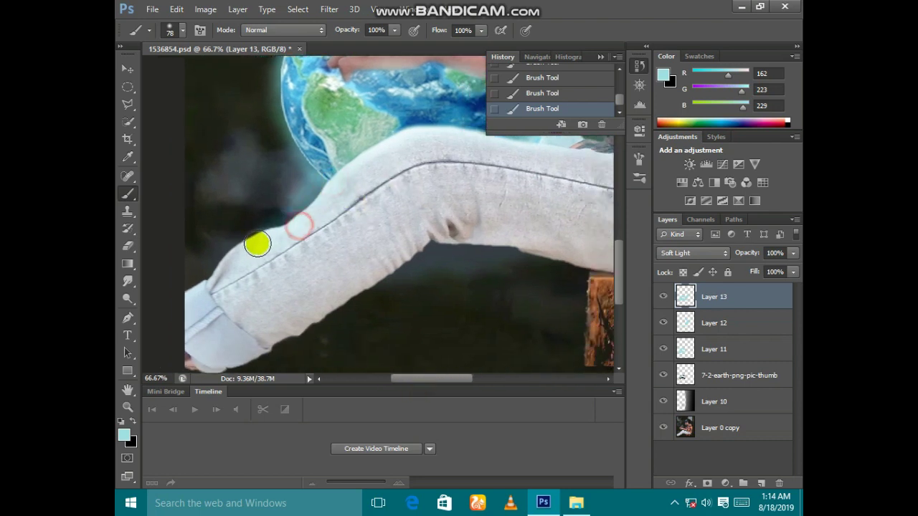
mouse_move(384, 266)
mouse_down()
mouse_move(563, 250)
mouse_move(570, 268)
mouse_up()
drag(463, 378, 476, 379)
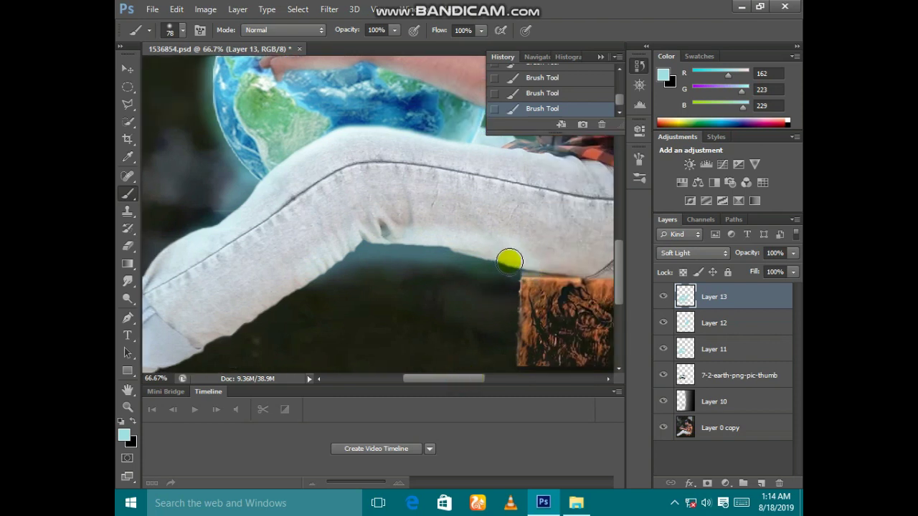
Step: Set the Eraser brush size to 46 px
click(127, 246)
right_click(366, 217)
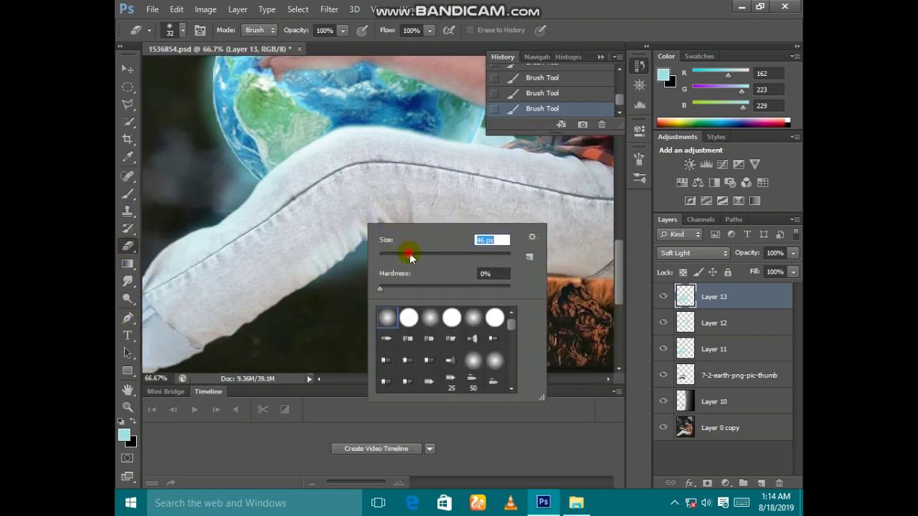
drag(404, 250, 412, 250)
key(Return)
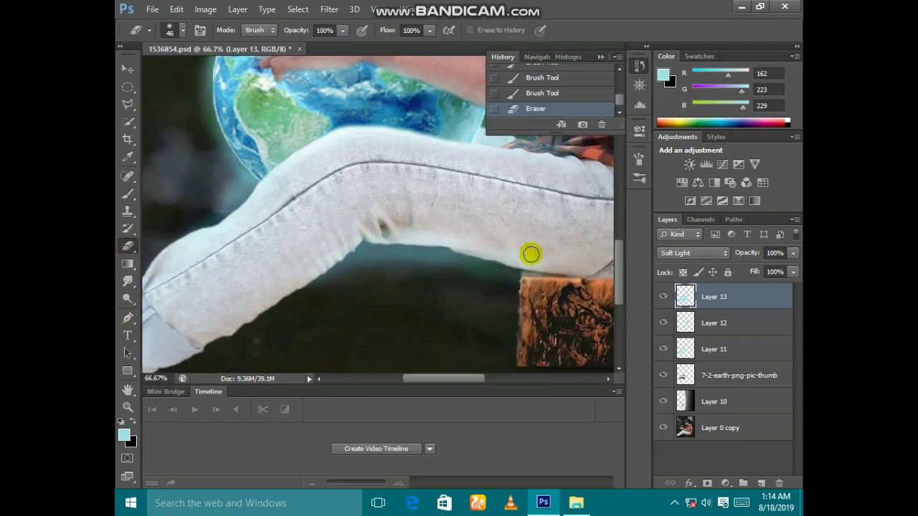
Step: Fit the image on screen, then zoom in on the knee above the stool
click(128, 406)
right_click(405, 169)
click(423, 179)
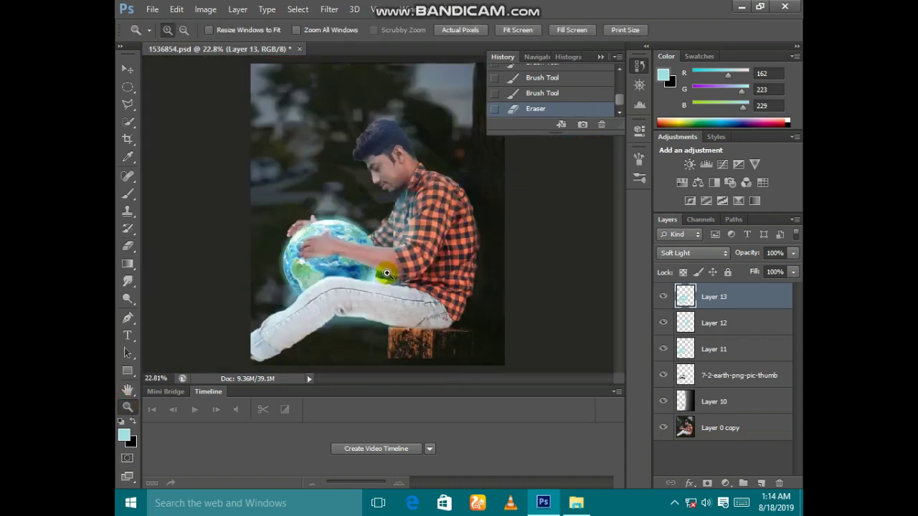
click(394, 183)
click(389, 284)
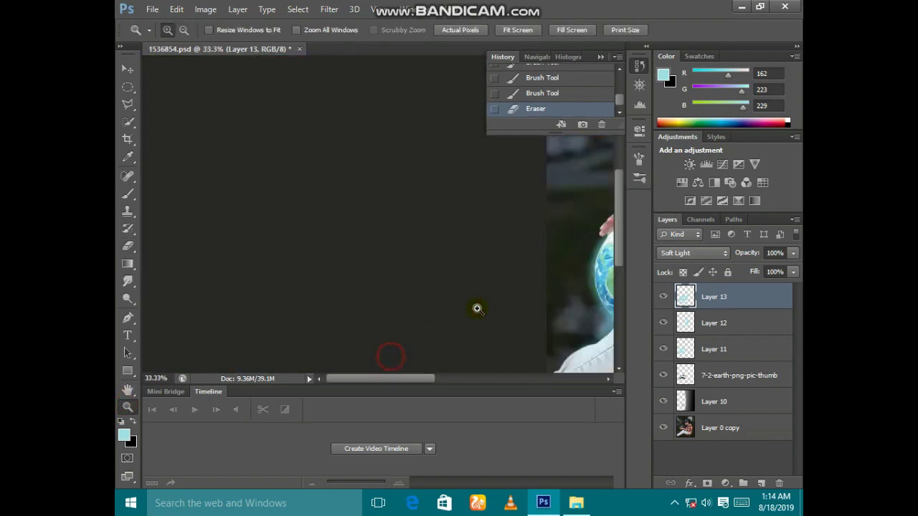
alt+click(564, 285)
click(381, 331)
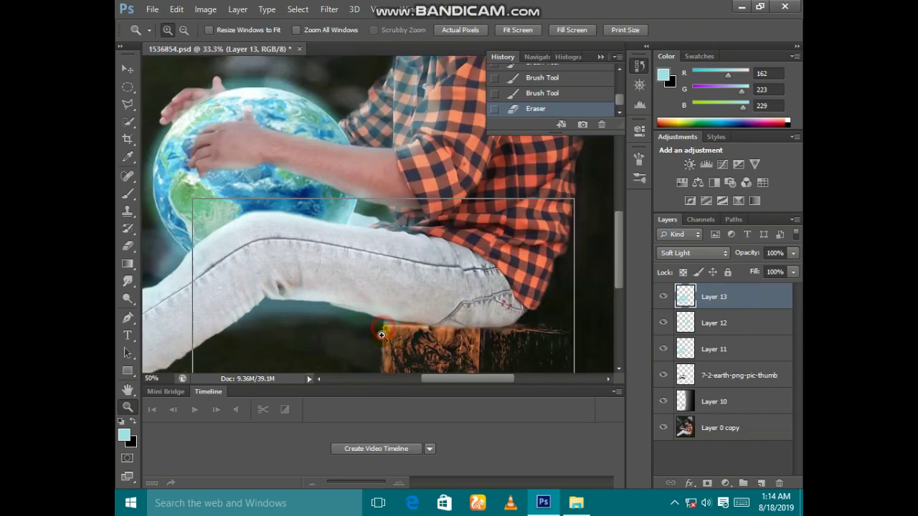
click(270, 324)
Step: Paint a small cyan glow dab at the stool edge
key(e)
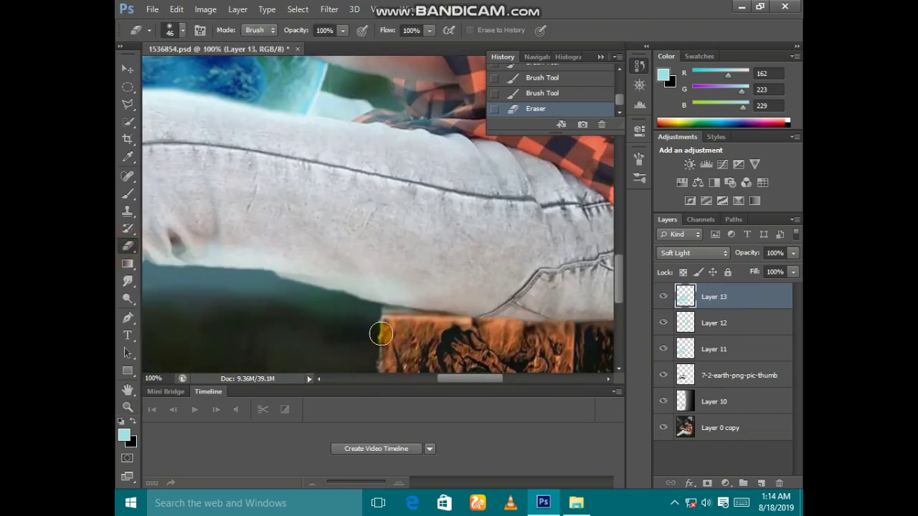
scroll(400, 337, down, 3)
key(b)
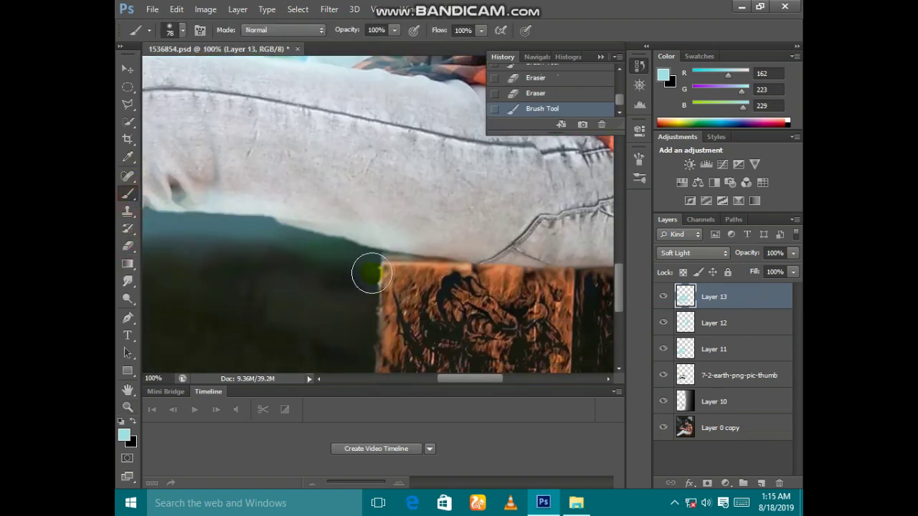
click(409, 267)
Step: Erase glow spilling onto the wooden stool and jeans' bottom edge, then fit on screen
key(e)
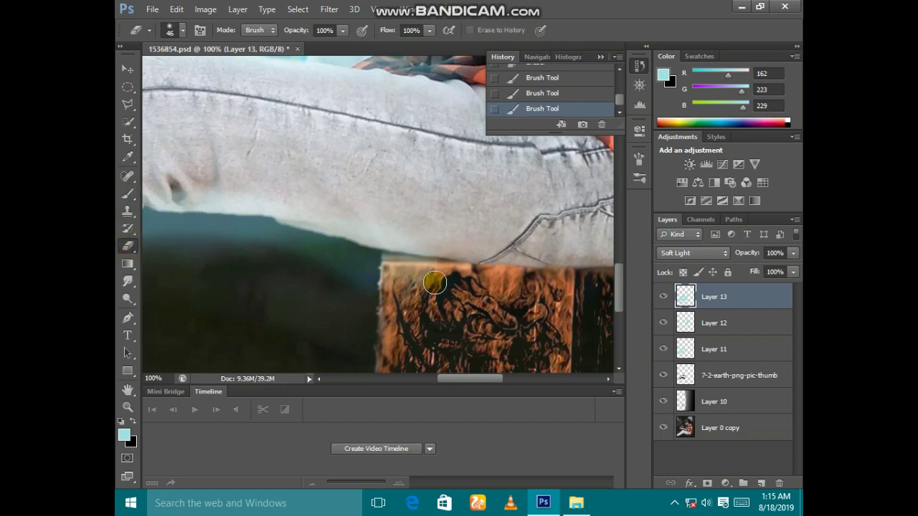
click(416, 237)
click(350, 211)
click(421, 261)
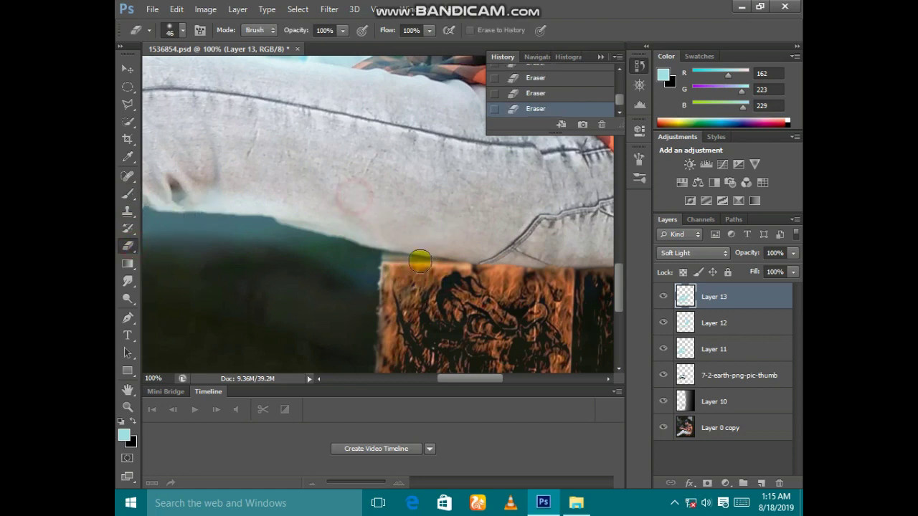
click(128, 407)
key(ctrl+0)
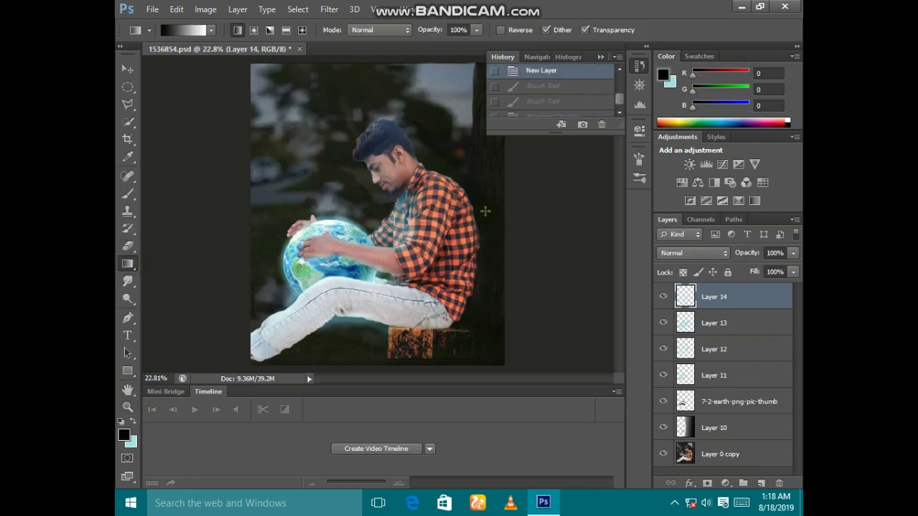
Step: Apply a white-to-black gradient at lowered fill and set a 401 px eraser
drag(251, 218, 262, 218)
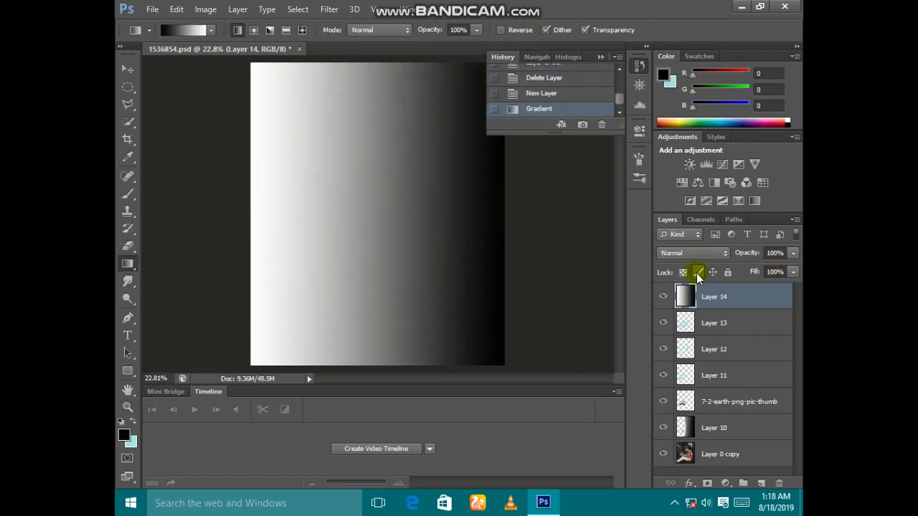
drag(752, 272, 743, 275)
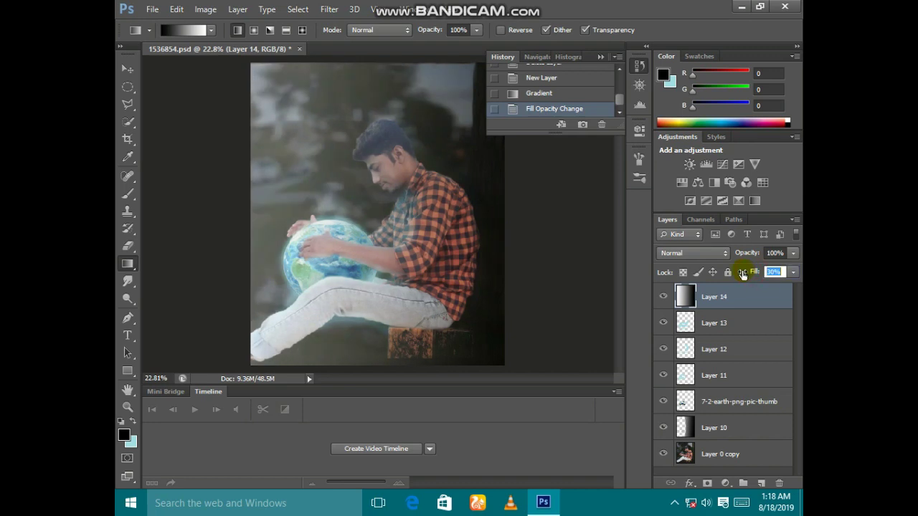
key(e)
right_click(362, 143)
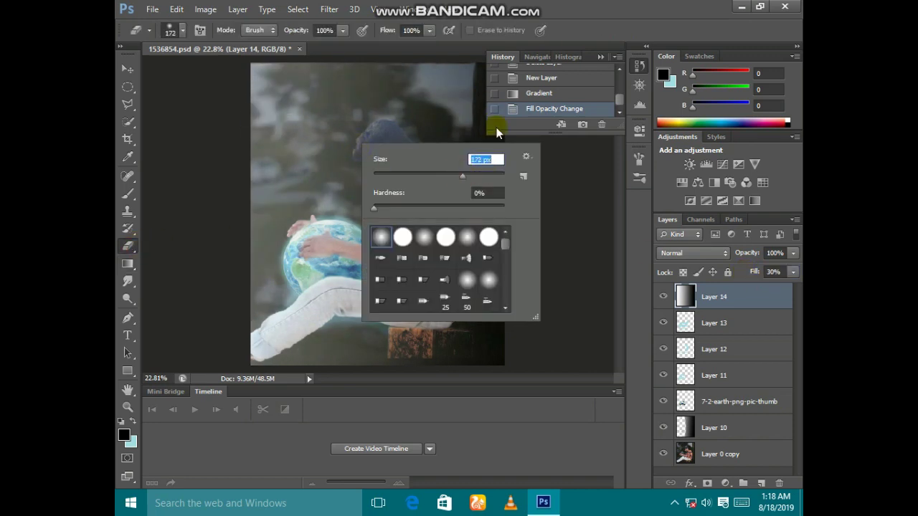
text(401)
key(Return)
Step: Erase the gradient off the globe, hands and man, with layer fill at 43%
drag(259, 68, 265, 258)
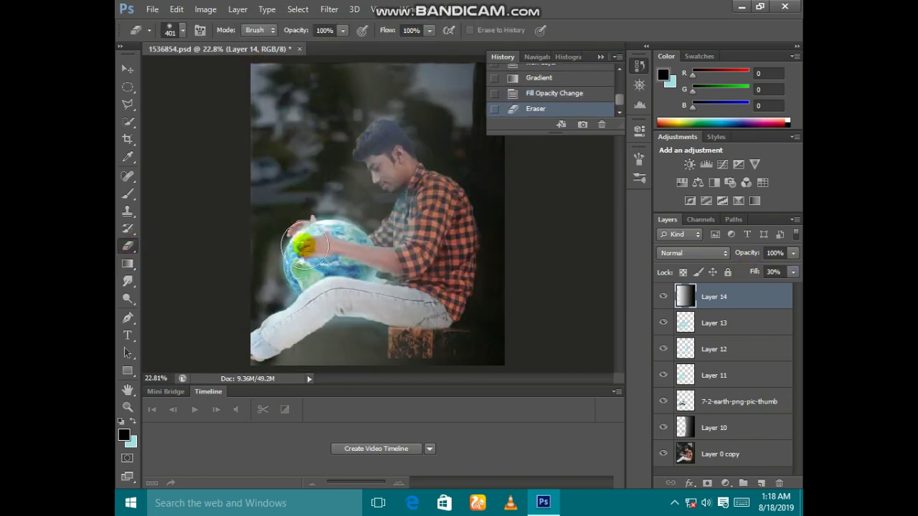
mouse_move(273, 204)
mouse_down()
mouse_move(307, 316)
mouse_move(366, 80)
mouse_up()
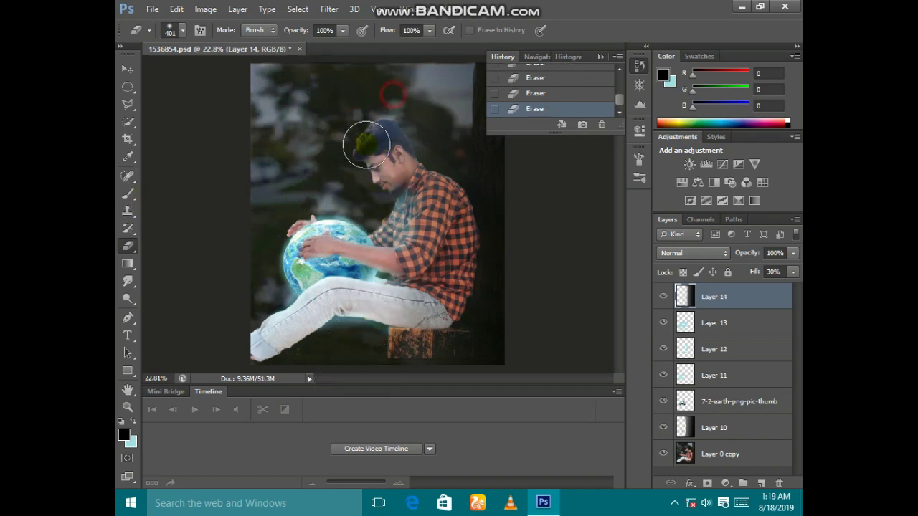
drag(750, 274, 730, 276)
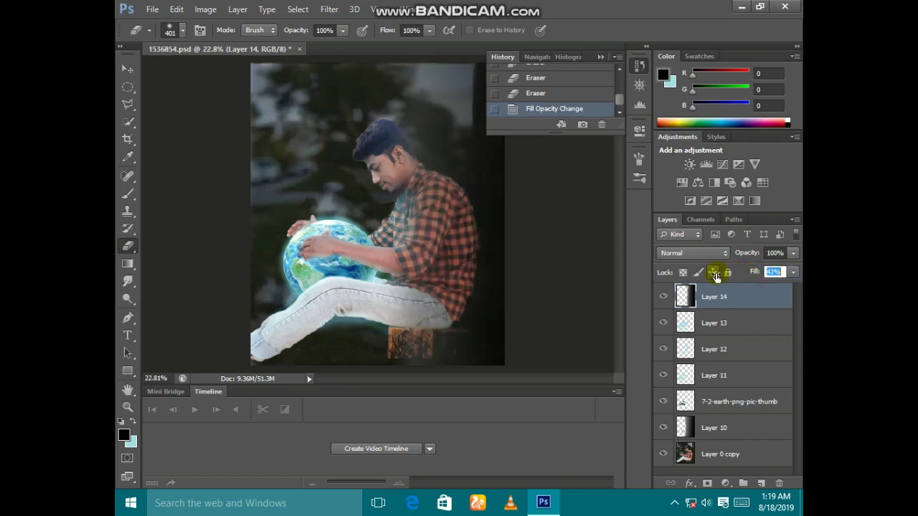
drag(347, 70, 376, 146)
key(z)
drag(251, 334, 504, 260)
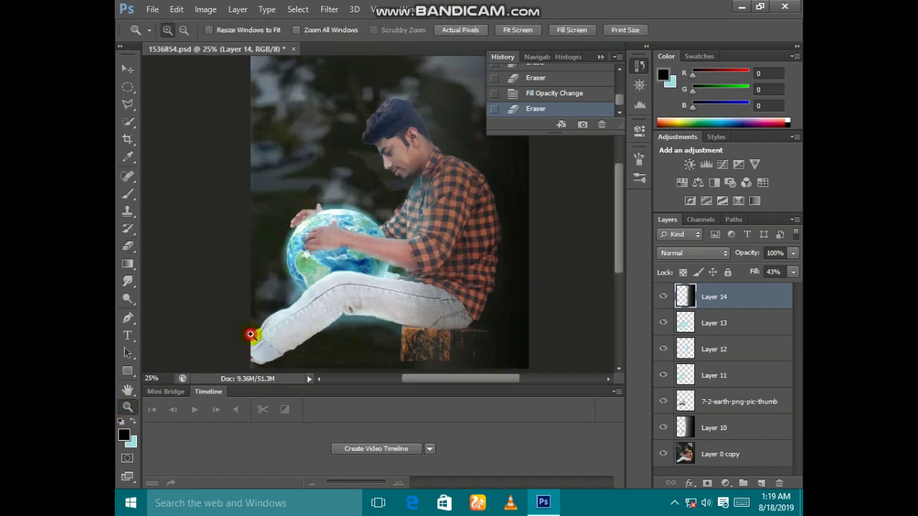
click(504, 260)
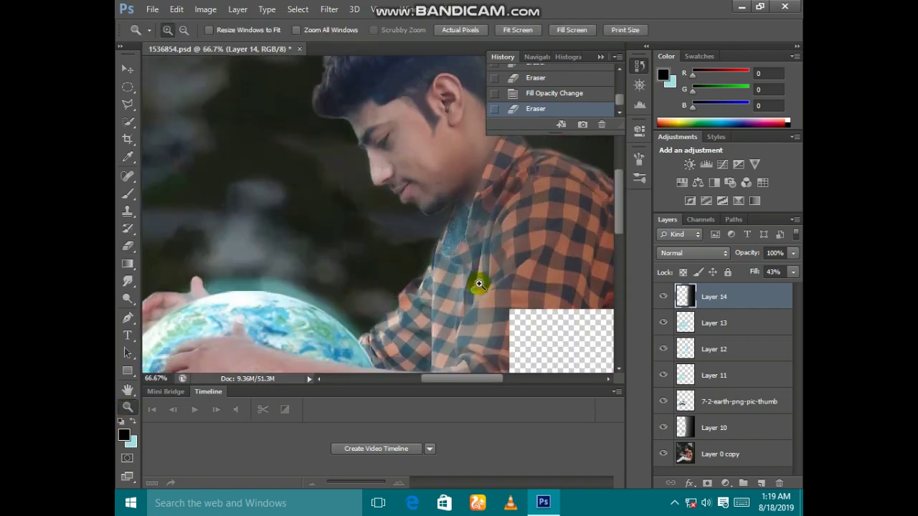
Step: Add a new Soft Light layer and paint light cyan glow on the face
key(ctrl+shift+alt+n)
key(b)
key(x)
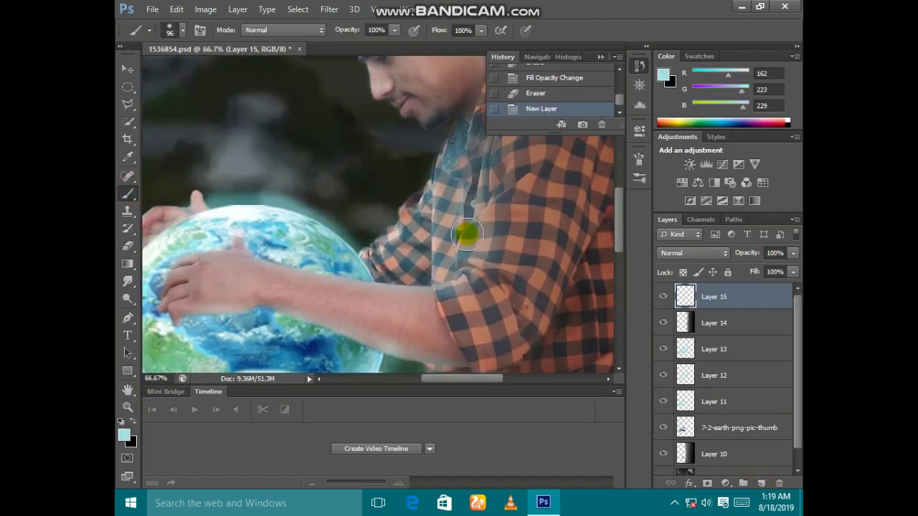
click(692, 252)
click(695, 179)
scroll(371, 360, up, 4)
scroll(368, 186, down, 1)
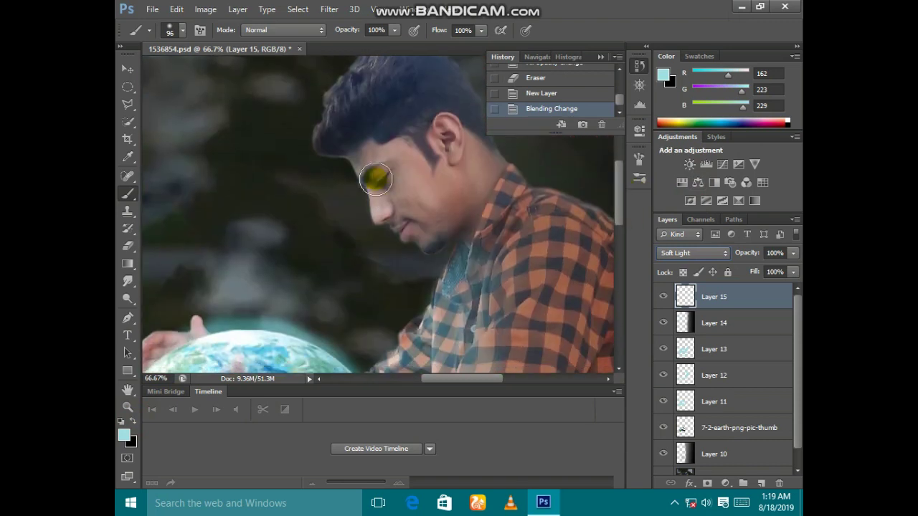
mouse_move(368, 178)
mouse_down()
mouse_move(365, 199)
mouse_move(412, 246)
mouse_up()
Step: With a smaller eraser, remove stray glow beside the face and on the dark background
click(128, 246)
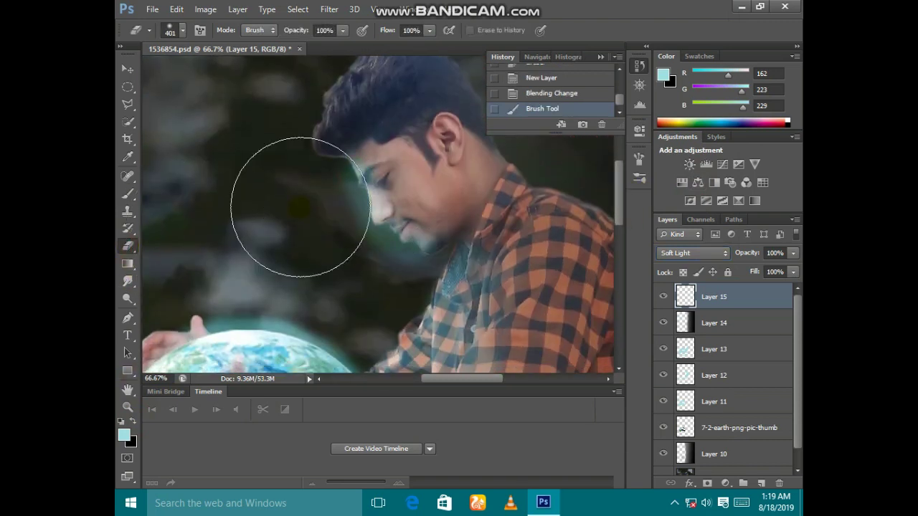
right_click(291, 215)
key(Return)
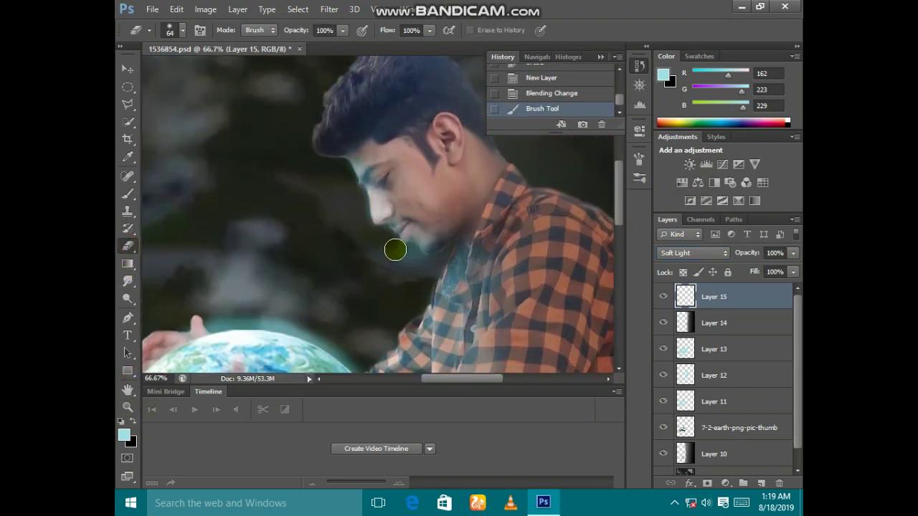
click(395, 250)
key(z)
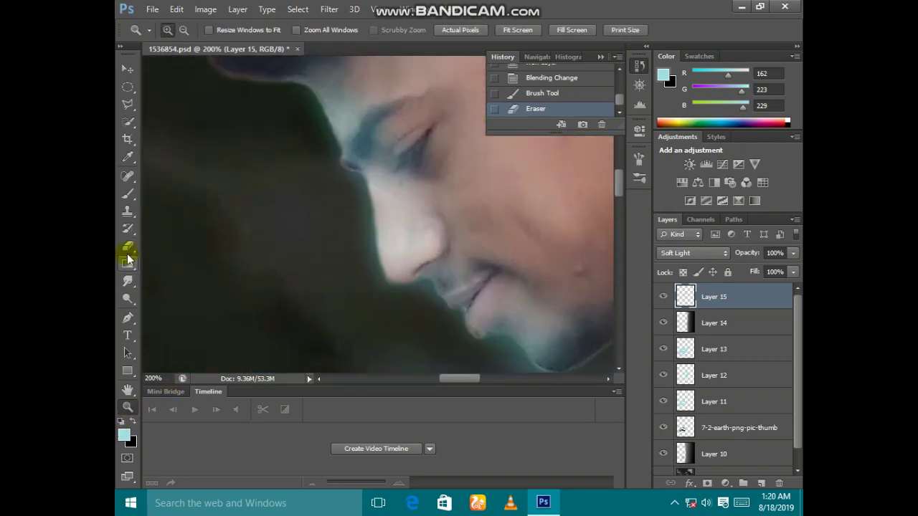
click(128, 246)
click(294, 129)
right_click(348, 210)
key(Return)
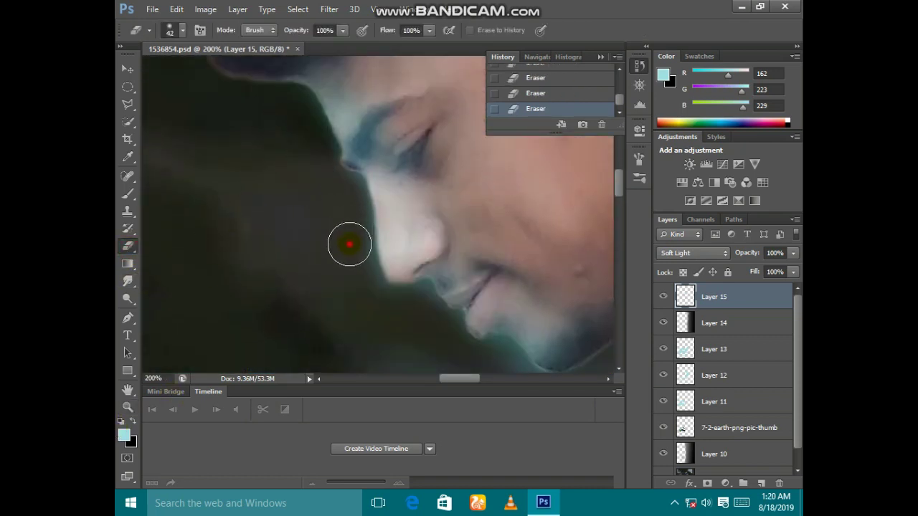
scroll(413, 307, down, 2)
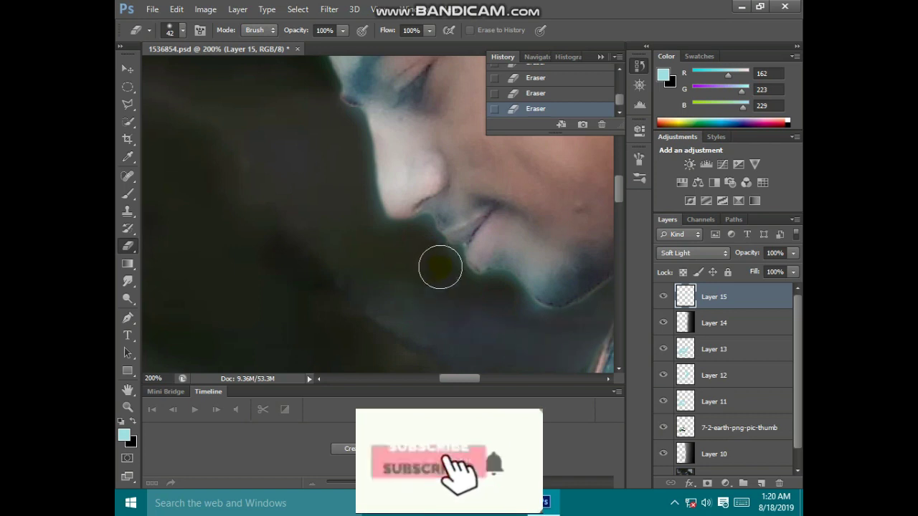
scroll(356, 218, up, 2)
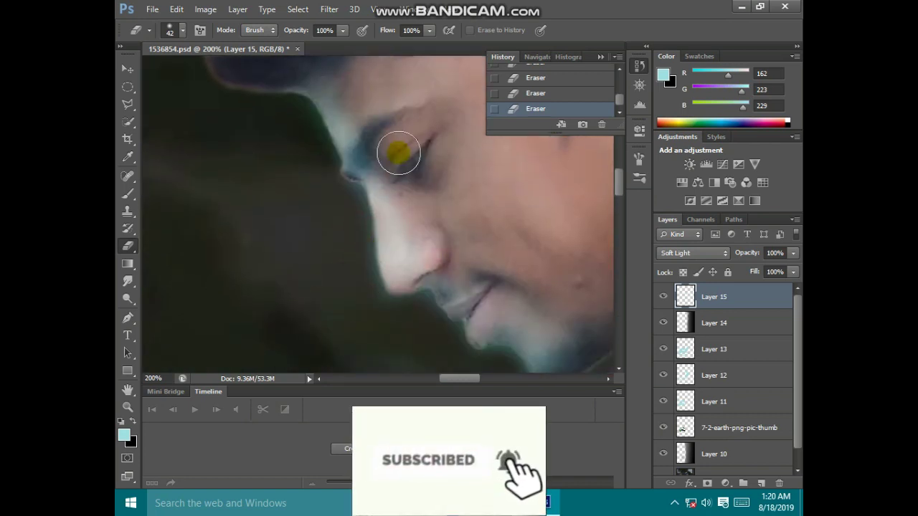
Step: Fade the face glow layer's fill to 51%, then zoom to the hand atop the globe
drag(748, 272, 751, 272)
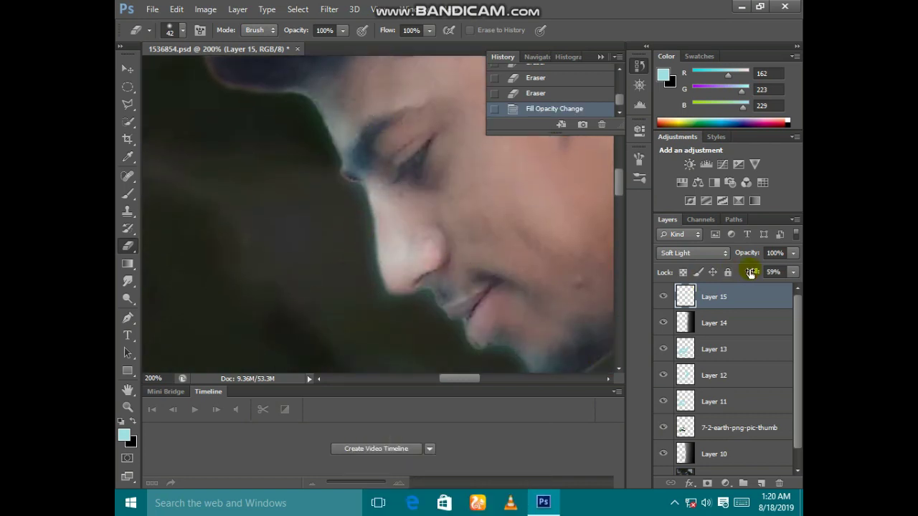
key(z)
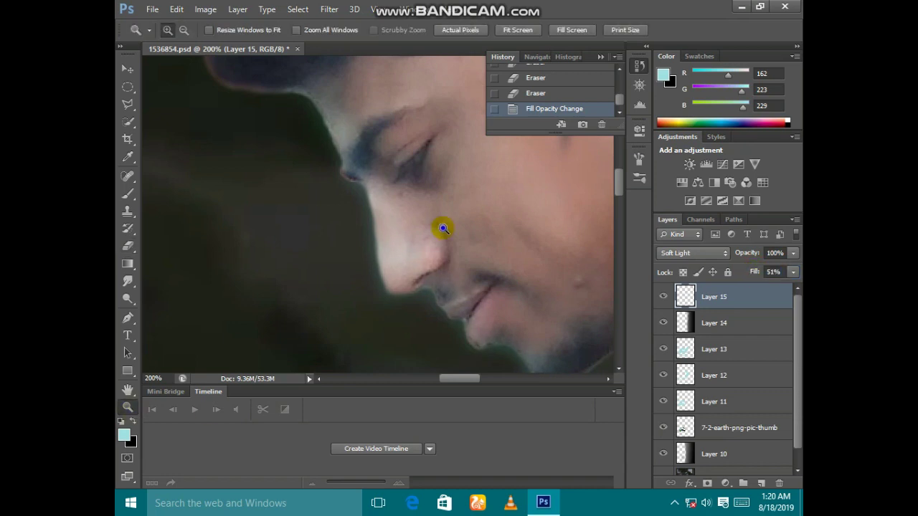
scroll(440, 225, down, 5)
click(287, 236)
click(377, 234)
drag(174, 133, 440, 311)
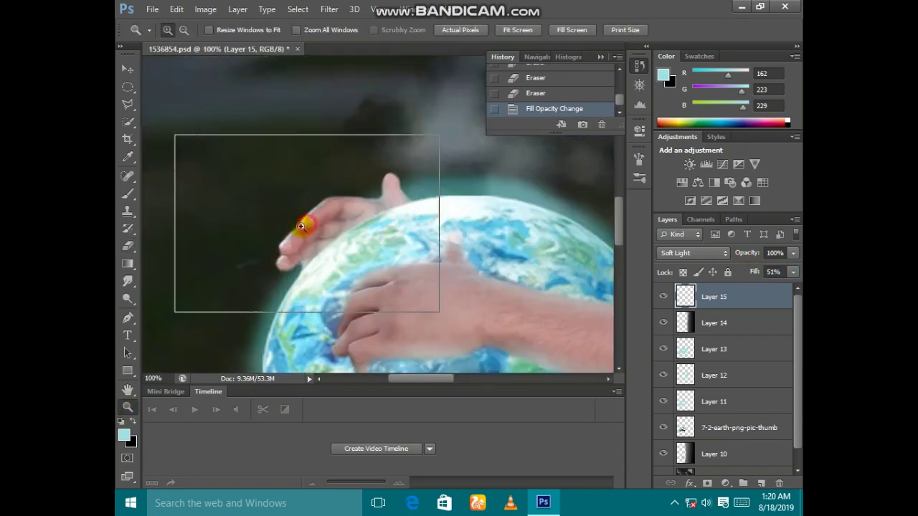
Step: Create Layer 16 in Soft Light mode with light cyan painted over the fingers
click(760, 483)
click(128, 194)
drag(455, 173, 282, 287)
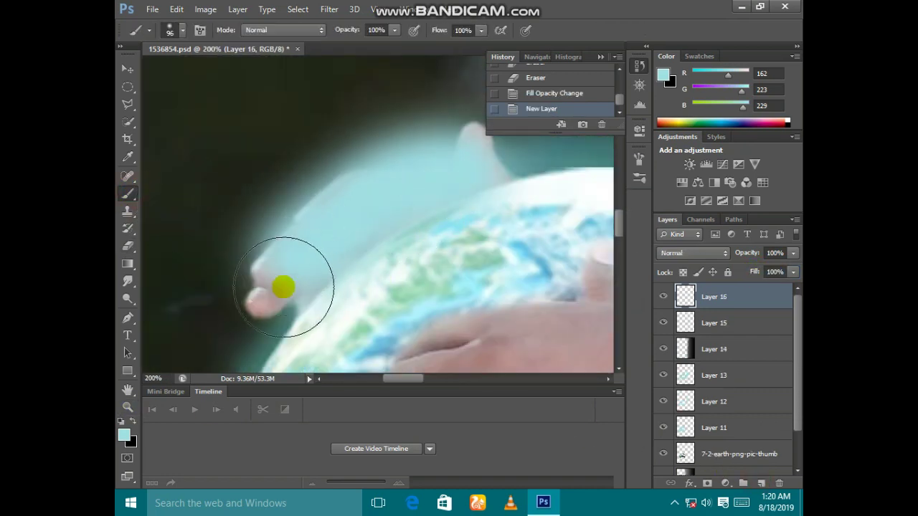
click(692, 253)
click(692, 180)
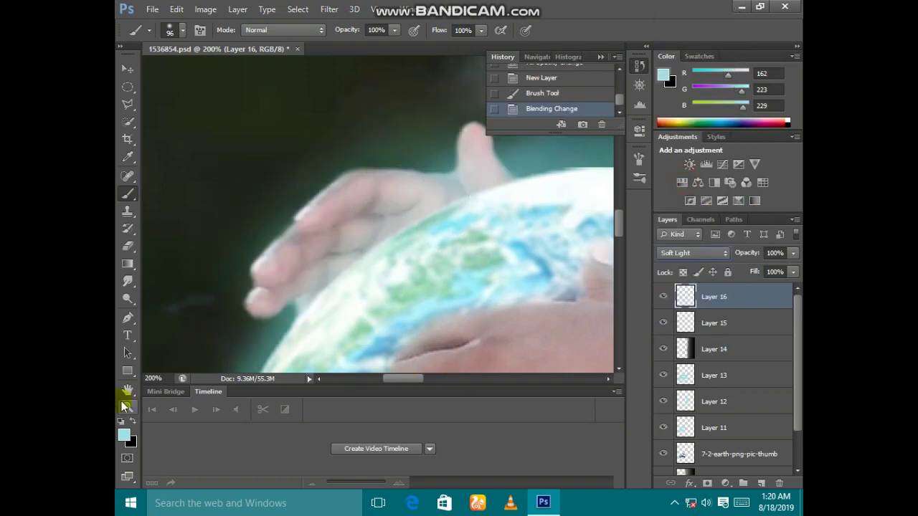
key(z)
alt+click(393, 277)
Step: Paint cyan glow along the arm's lower edge and the hand on the globe
mouse_move(402, 378)
mouse_down()
mouse_move(464, 388)
mouse_move(436, 381)
mouse_up()
key(b)
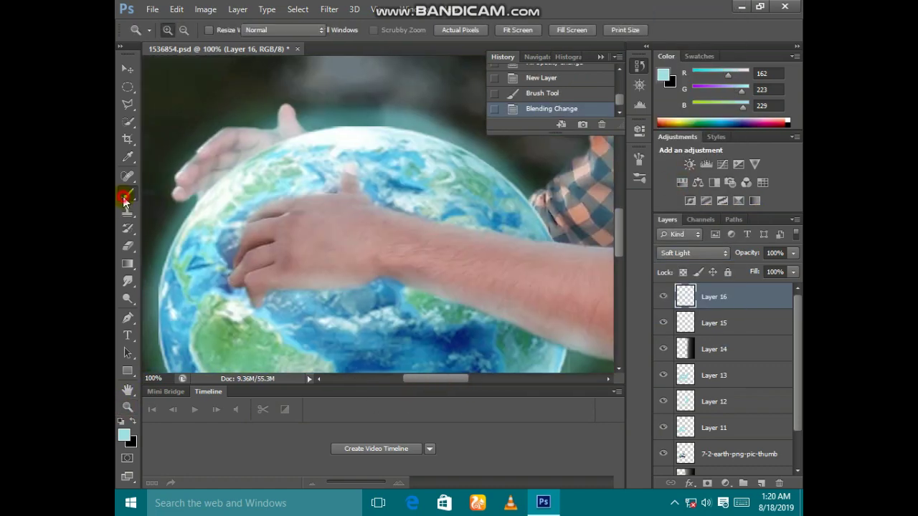
right_click(336, 177)
key(Return)
mouse_move(509, 237)
mouse_down()
mouse_move(377, 282)
mouse_move(530, 328)
mouse_up()
drag(328, 293, 238, 292)
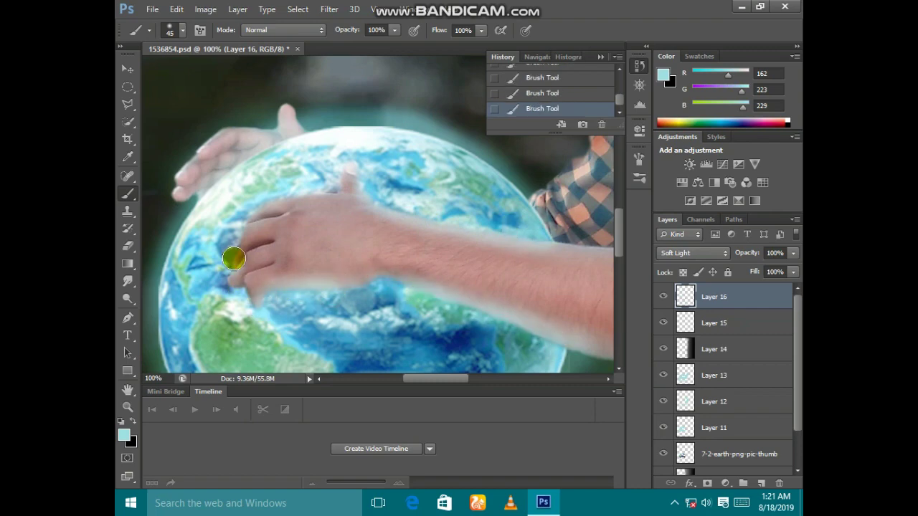
Step: Brighten the globe above the sleeve with cyan glow
scroll(373, 236, down, 3)
scroll(442, 269, down, 3)
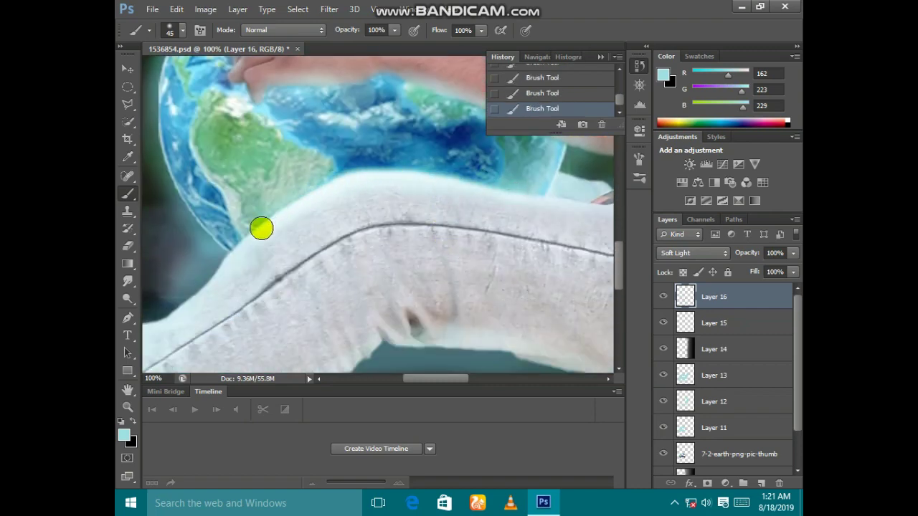
drag(205, 231, 231, 150)
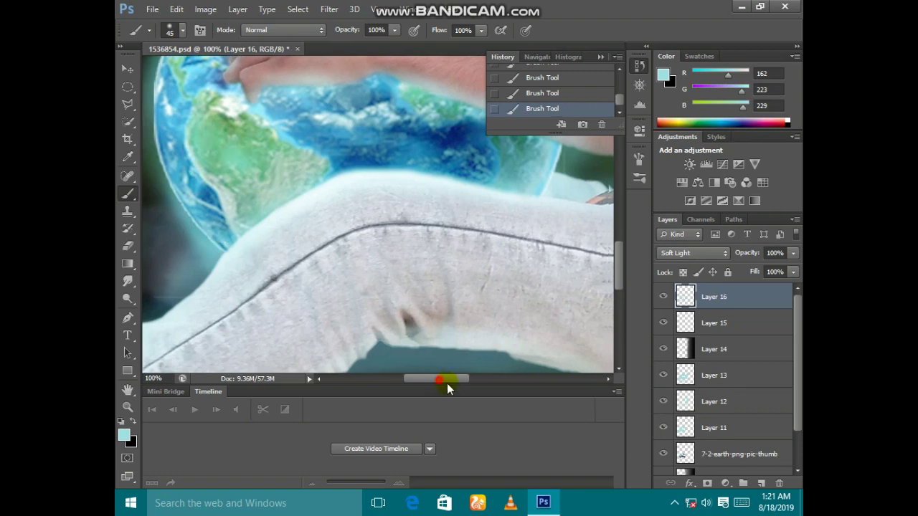
scroll(401, 211, up, 3)
scroll(502, 260, up, 2)
scroll(498, 329, right, 3)
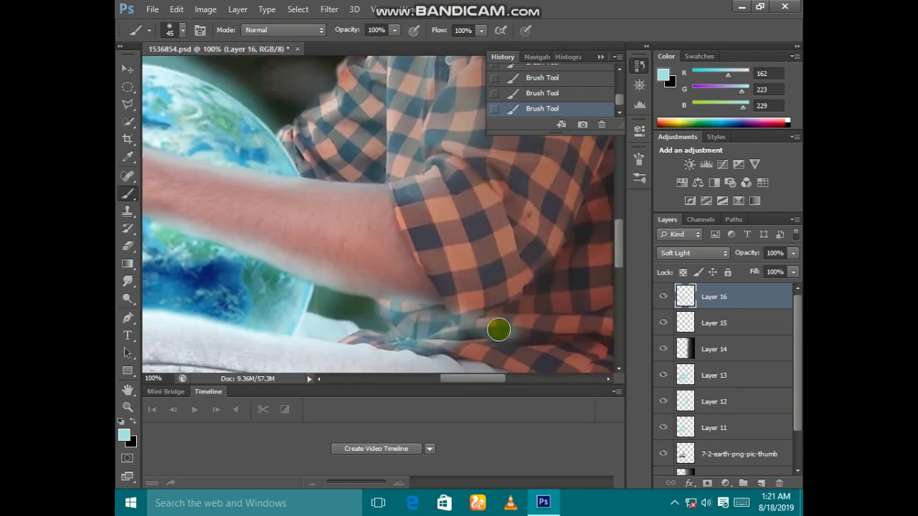
scroll(532, 303, up, 2)
scroll(425, 283, up, 2)
scroll(438, 284, up, 2)
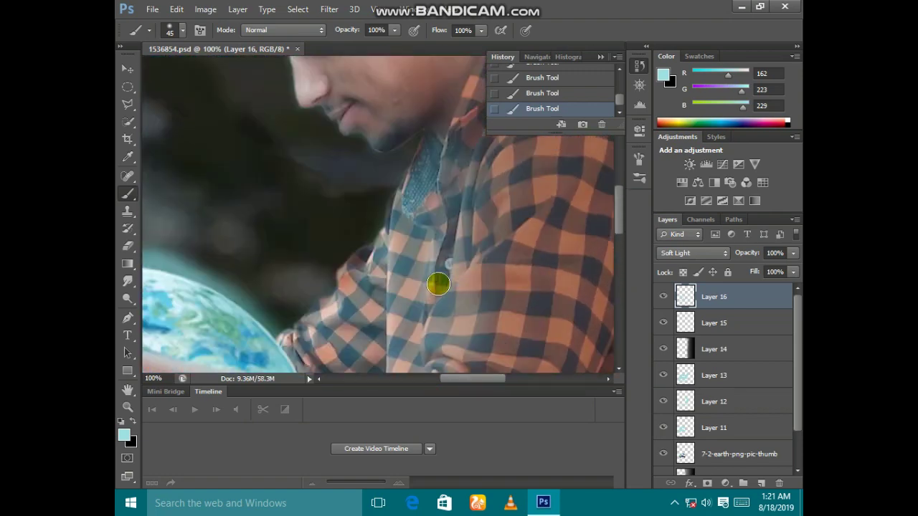
scroll(438, 284, up, 1)
Step: Erase stray glow near the collar and fit the whole image in view
key(e)
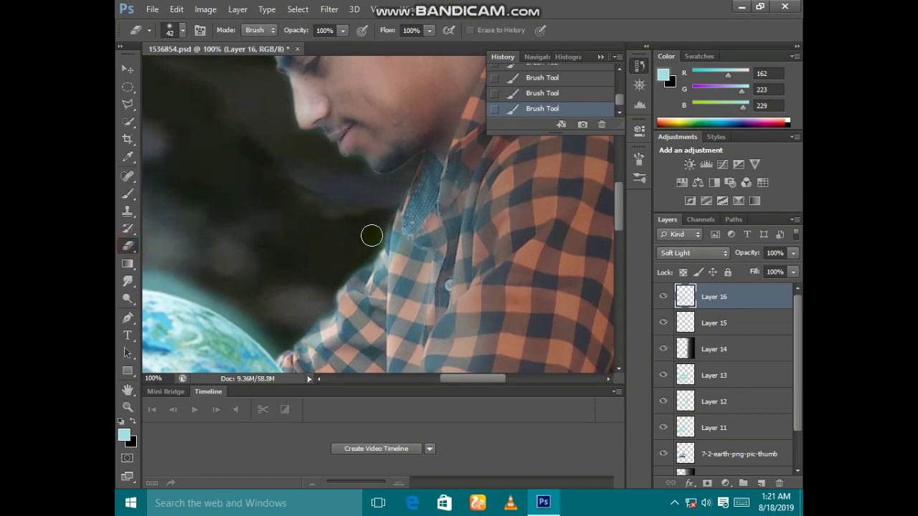
click(371, 235)
scroll(371, 235, down, 3)
key(z)
right_click(368, 219)
click(374, 222)
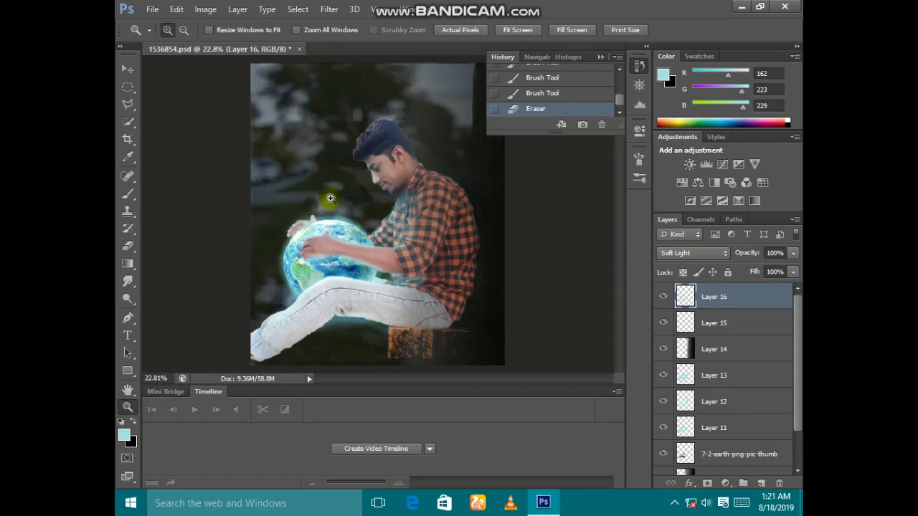
key(v)
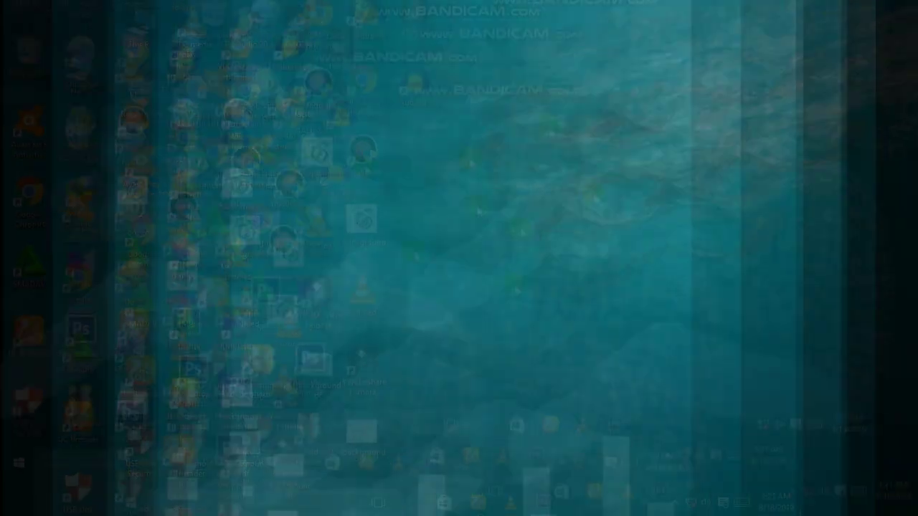